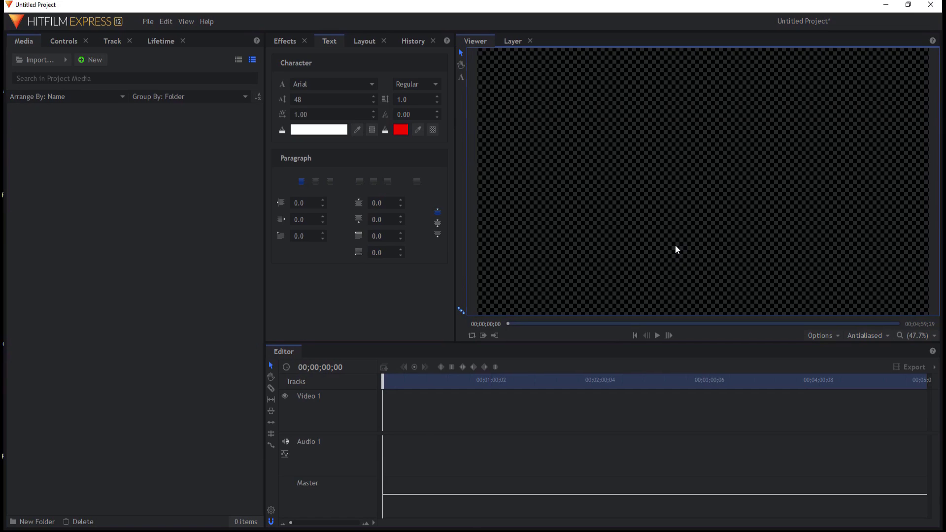
# Create a new composite shot at 1080p Full HD
pyautogui.click(90, 61)
pyautogui.click(120, 73)
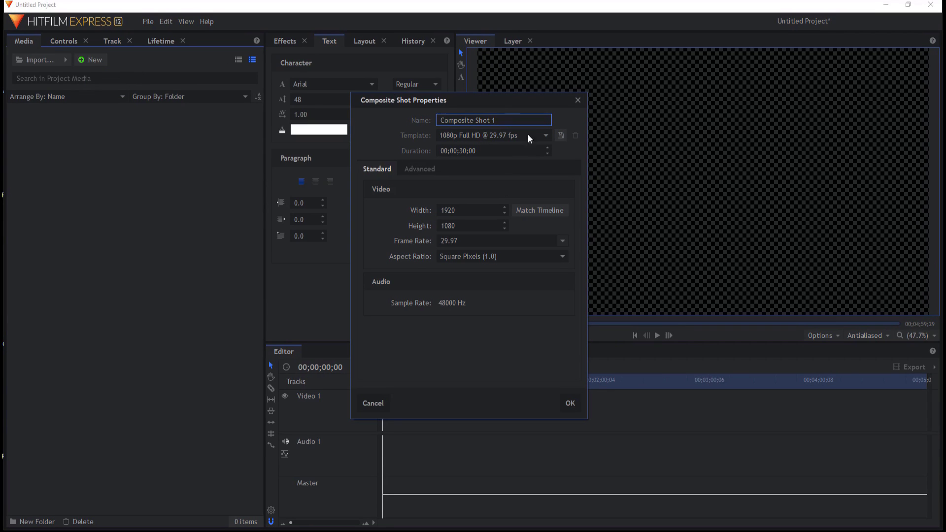
pyautogui.click(571, 409)
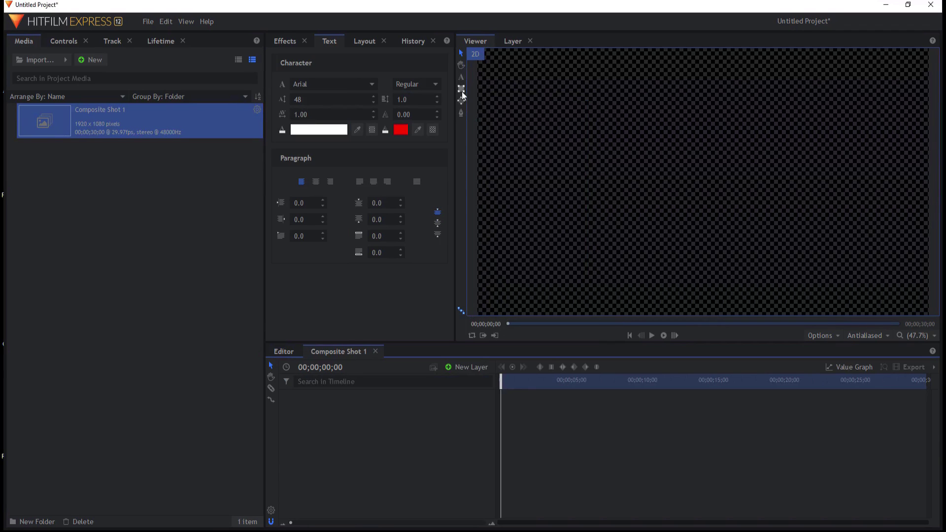
# Add a text layer reading 'FROZEN II', correcting the mistyped X to Z
pyautogui.click(460, 77)
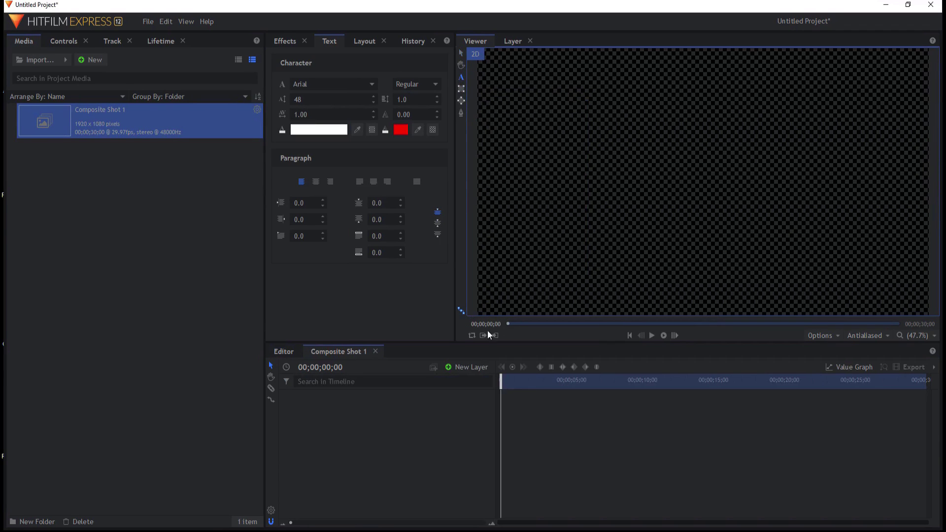
pyautogui.click(468, 368)
pyautogui.click(462, 392)
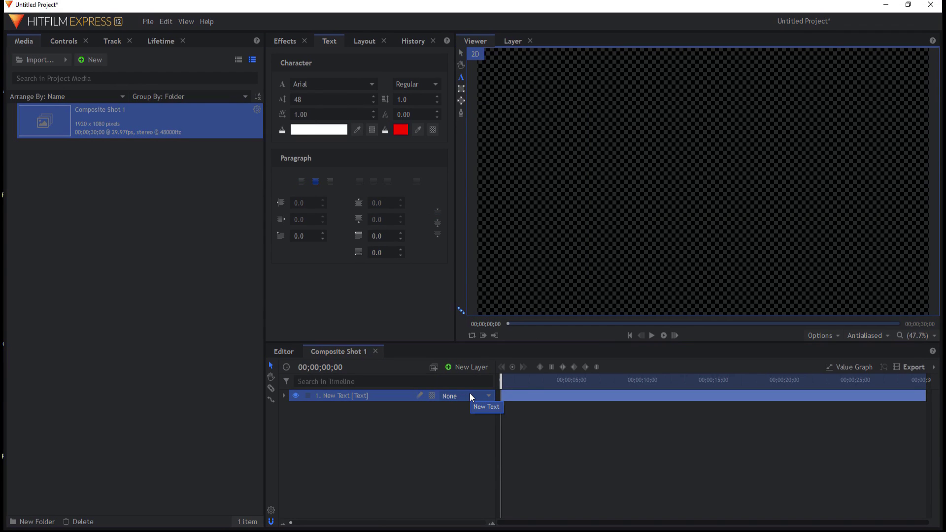
pyautogui.write('FROXEN II')
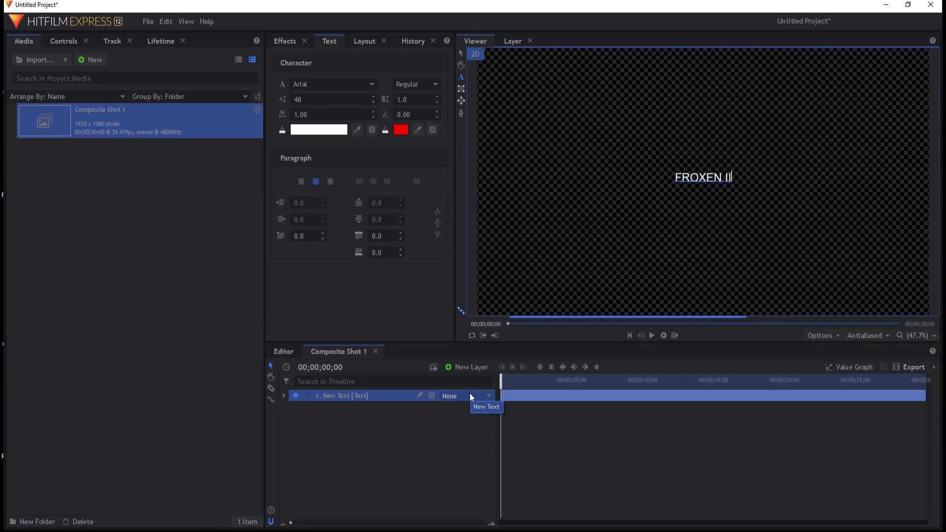
pyautogui.press('Left')
pyautogui.press('Left')
pyautogui.press('Left')
pyautogui.press('Left')
pyautogui.press('Left')
pyautogui.press('Left')
pyautogui.press('Delete')
pyautogui.write('Z')
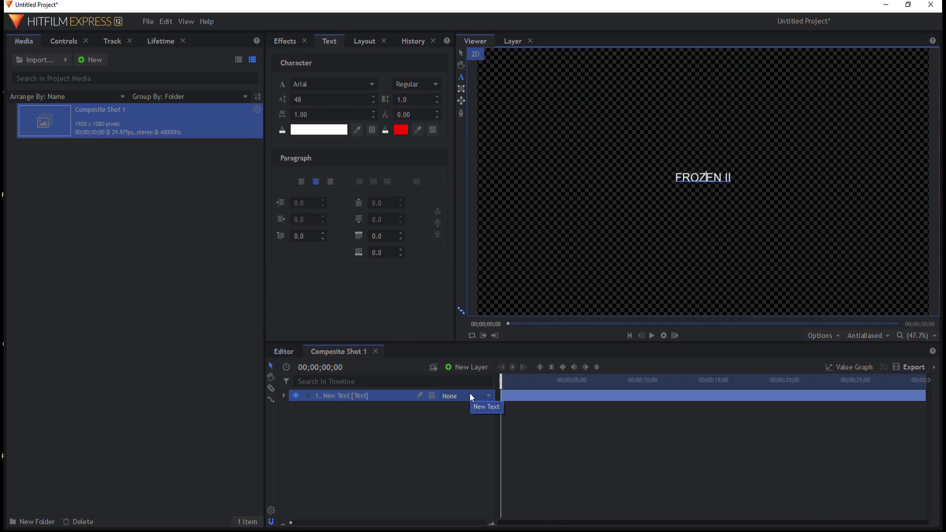
pyautogui.click(461, 53)
# Set the title font to Ice kingdom Bold at size 427
pyautogui.click(300, 84)
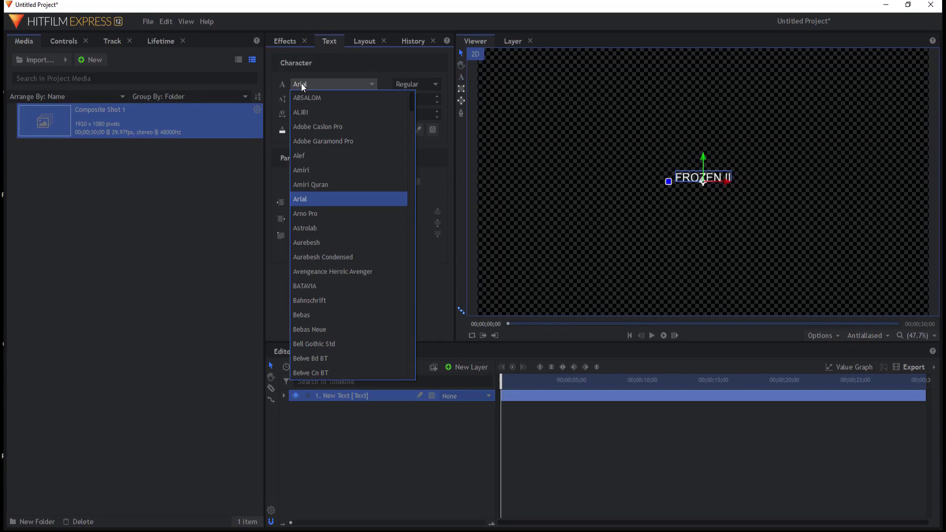
pyautogui.scroll(-10, 330, 146)
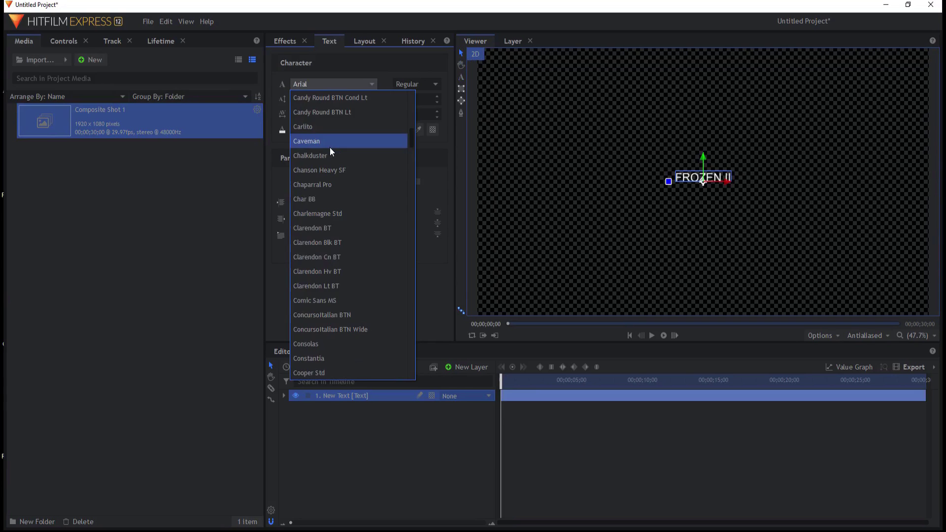
pyautogui.scroll(-20, 330, 147)
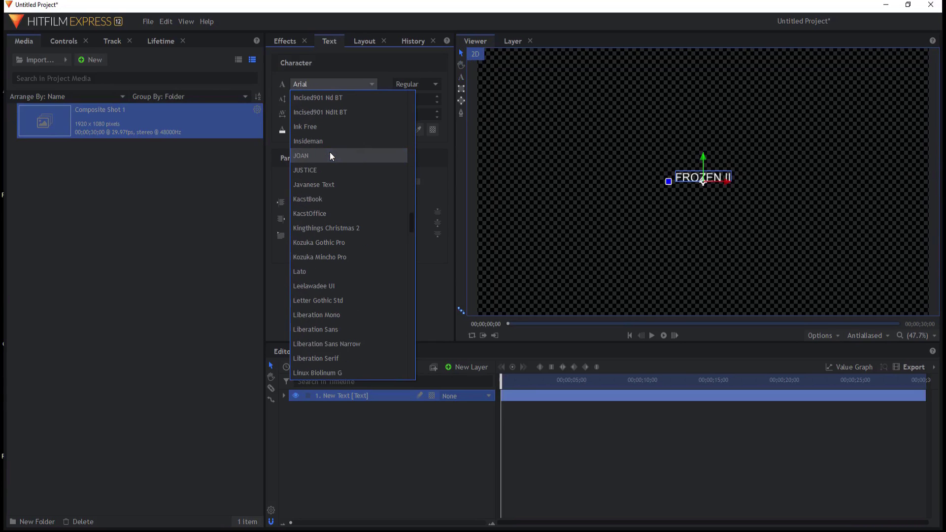
pyautogui.scroll(3, 326, 153)
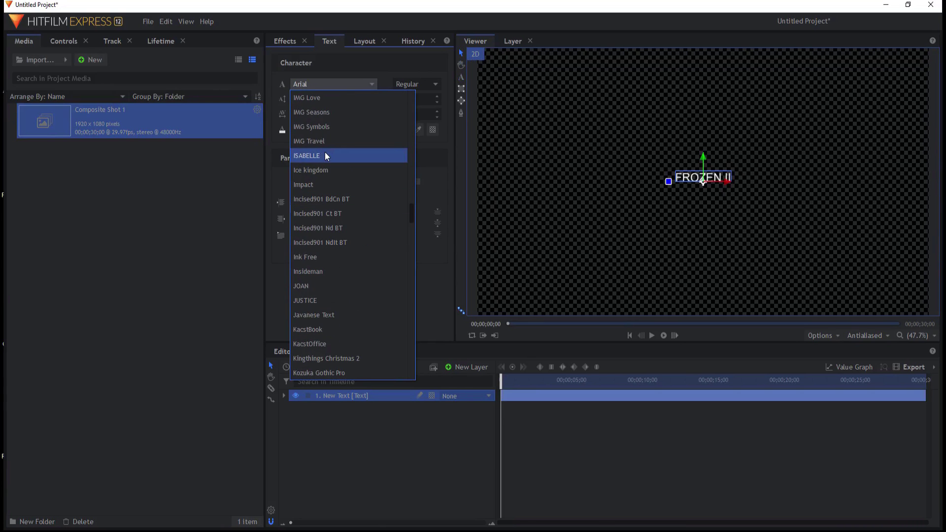
pyautogui.scroll(4, 324, 151)
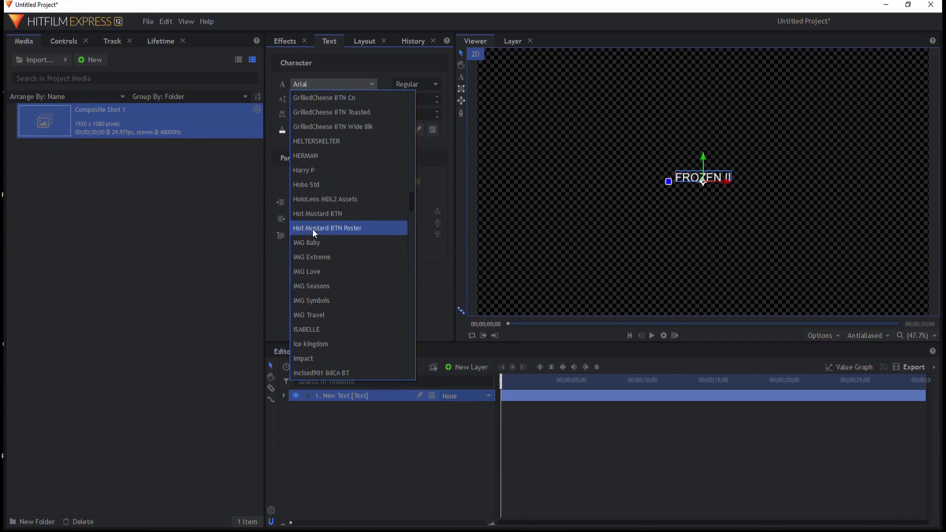
pyautogui.click(320, 343)
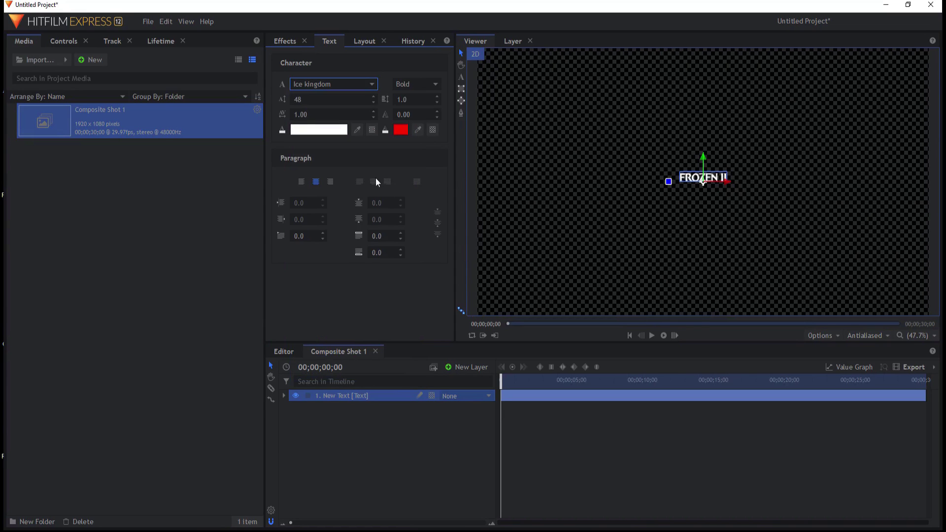
pyautogui.moveTo(297, 99); pyautogui.dragTo(382, 99)
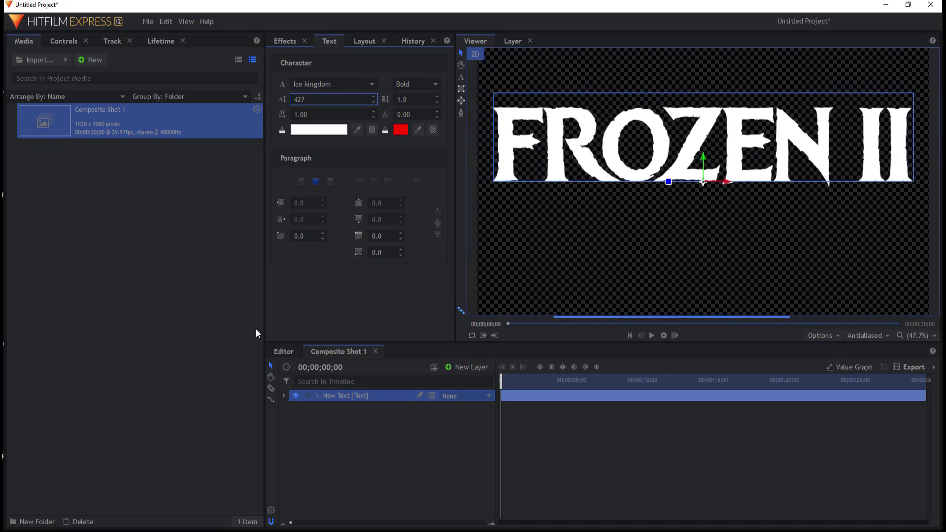
# Move the title lower by setting the text layer's anchor point to 0.0, 154.0
pyautogui.click(283, 396)
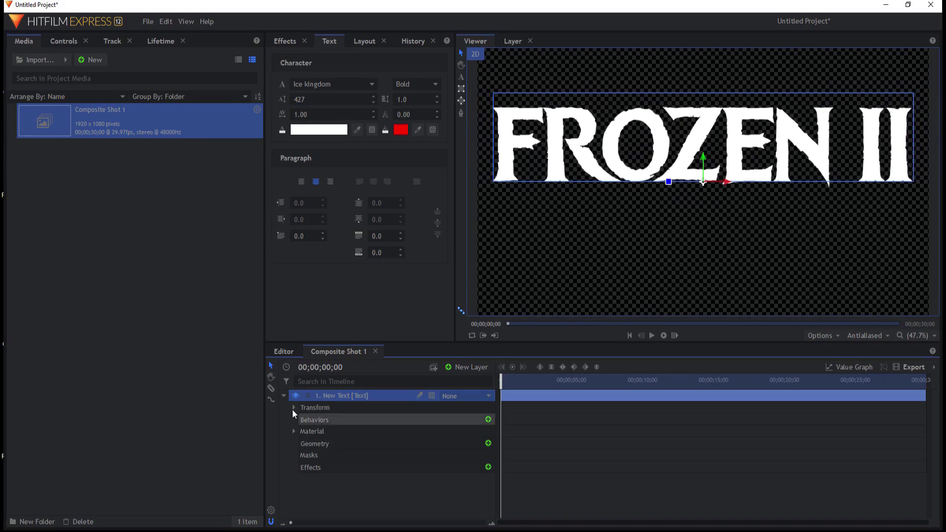
pyautogui.click(293, 408)
pyautogui.moveTo(486, 432); pyautogui.dragTo(532, 432)
pyautogui.click(284, 396)
pyautogui.click(327, 461)
# Nest the text layer into a composite shot named 'Frozen'
pyautogui.rightClick(335, 396)
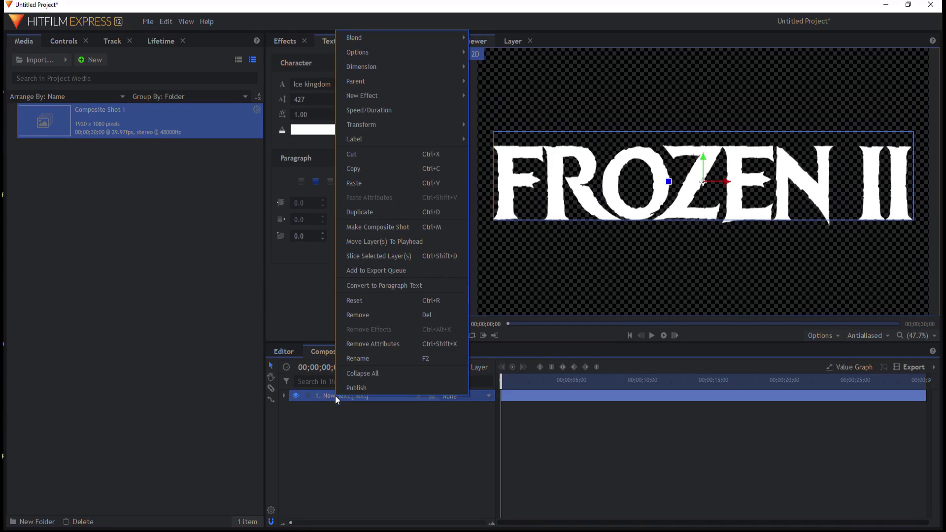
pyautogui.click(361, 226)
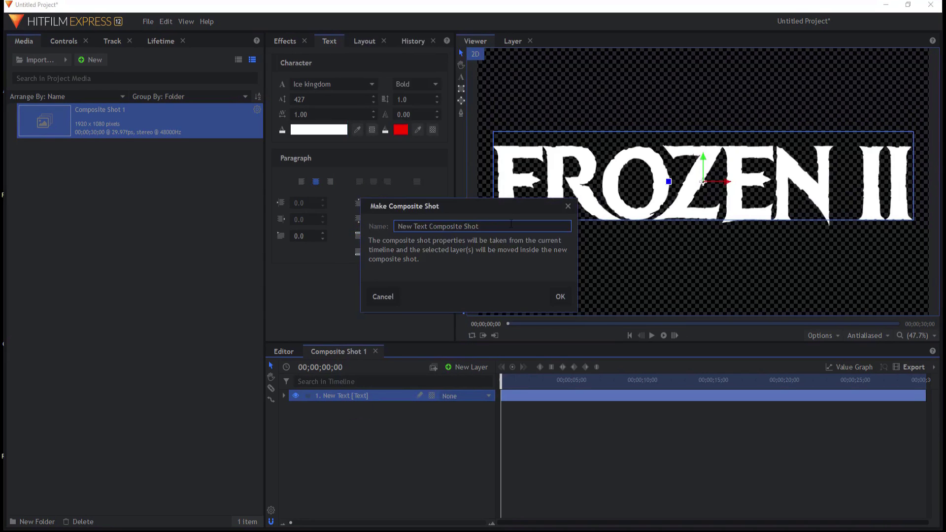
pyautogui.write('Frozen')
pyautogui.click(560, 297)
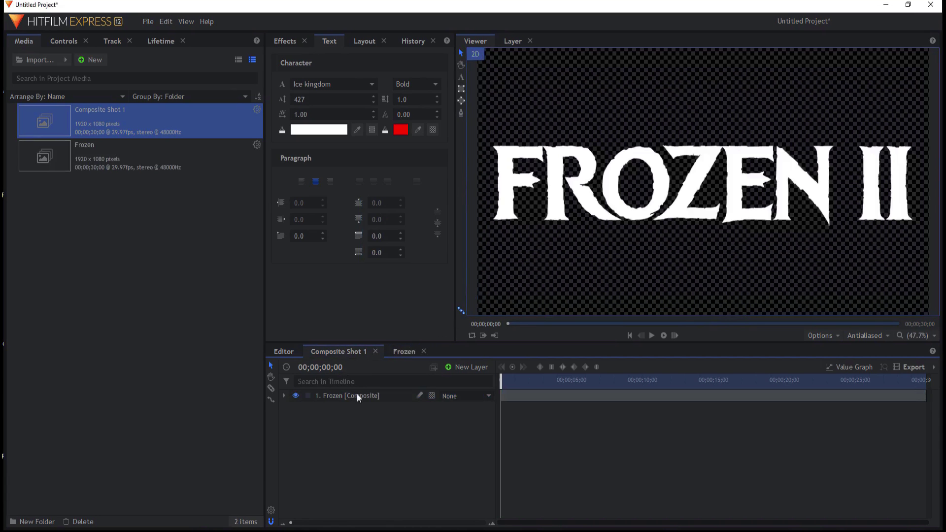
# Duplicate the Frozen layer and rename the copy 'Beveled'
pyautogui.click(345, 399)
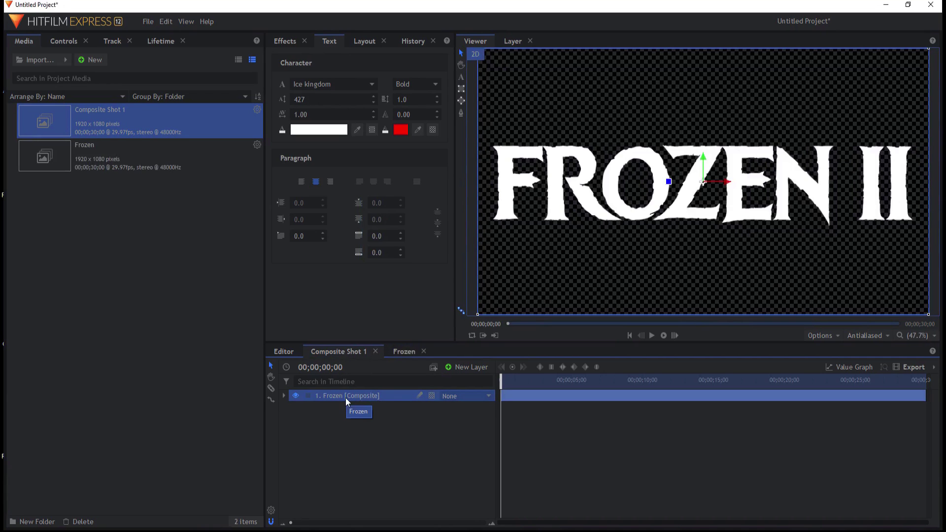
pyautogui.hotkey('ctrl', 'd')
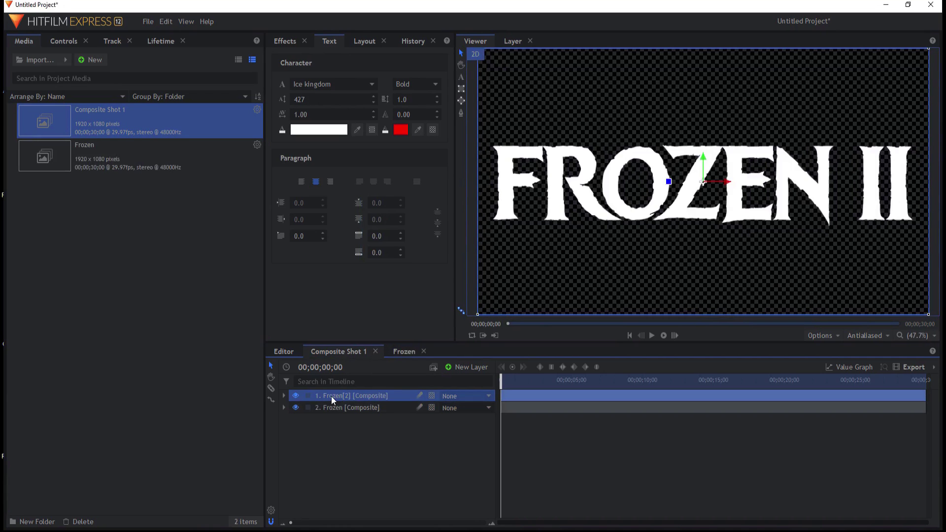
pyautogui.doubleClick(331, 397)
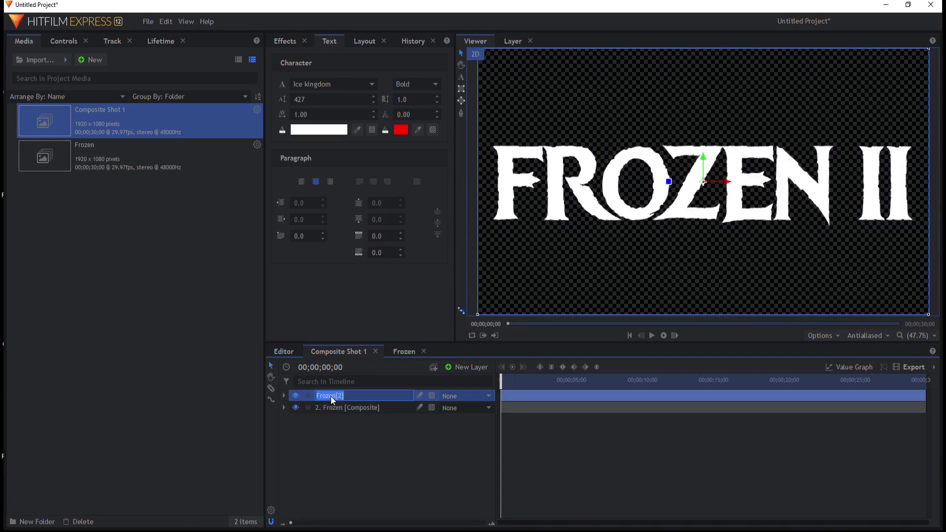
pyautogui.write('Beveled')
pyautogui.press('Return')
# Nest the Beveled layer into its own composite using current timeline settings, moving effects with it
pyautogui.rightClick(330, 396)
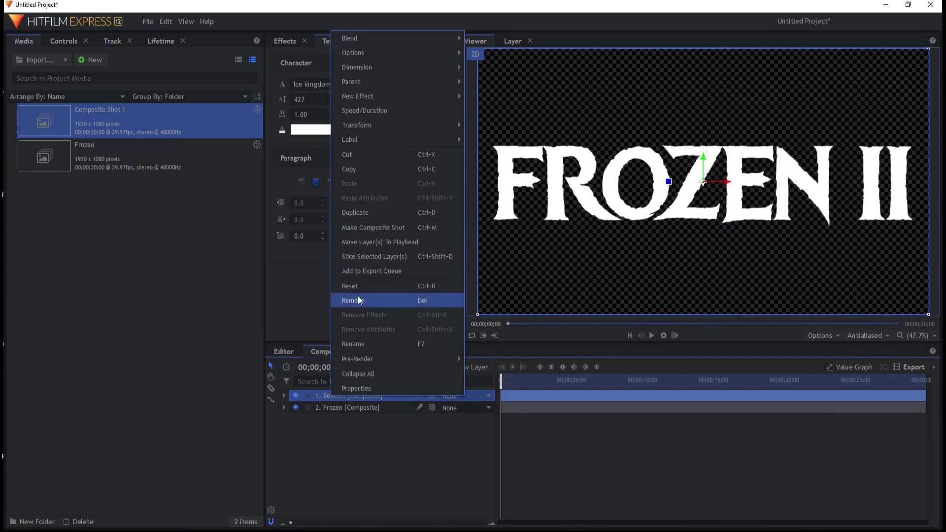
pyautogui.click(365, 227)
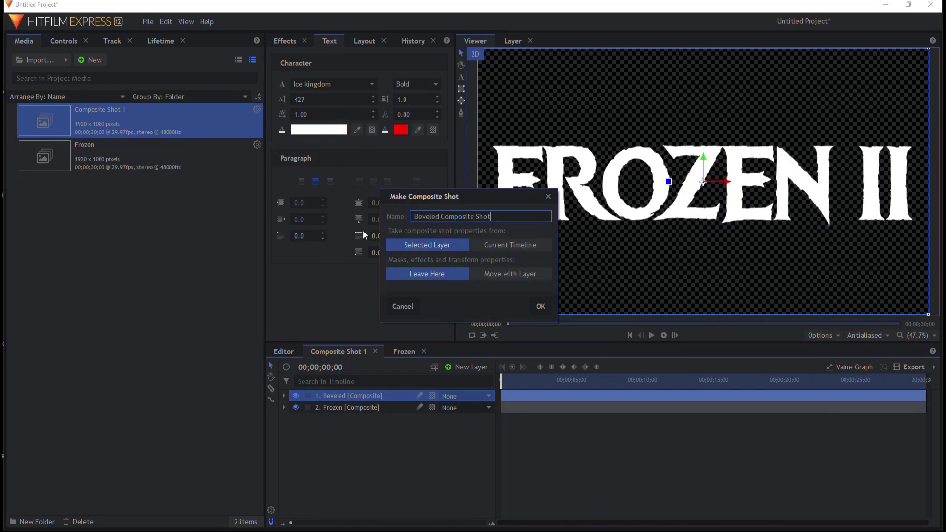
pyautogui.click(490, 245)
pyautogui.click(495, 274)
pyautogui.click(541, 307)
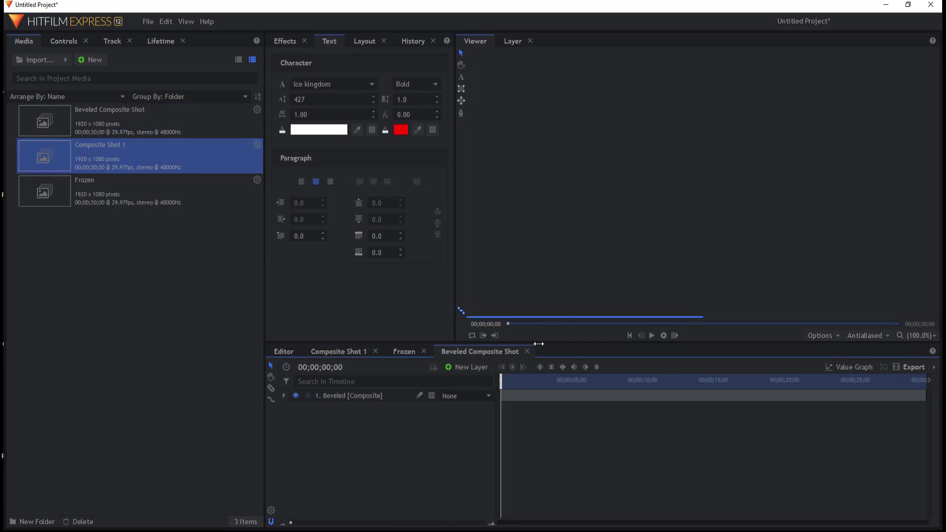
pyautogui.click(335, 396)
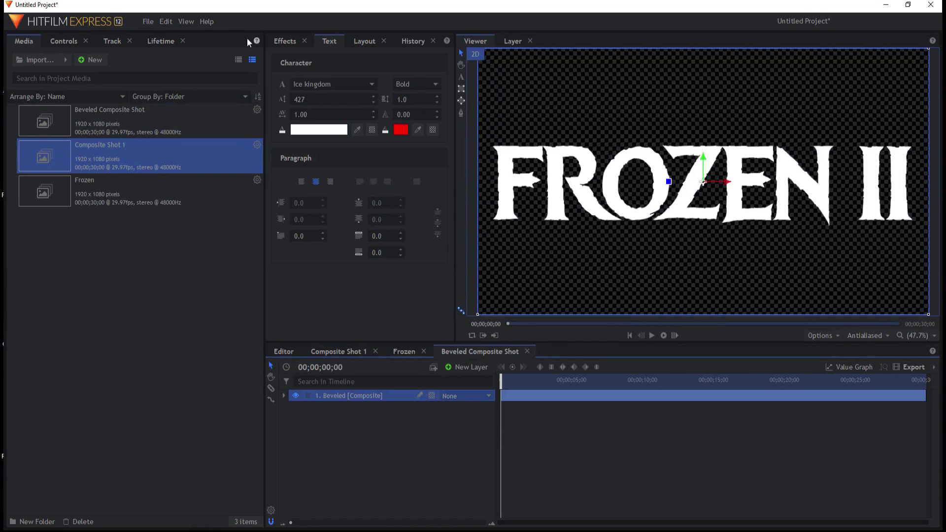
# Apply the Matte Cleaner effect to the Beveled layer
pyautogui.click(282, 42)
pyautogui.click(294, 59)
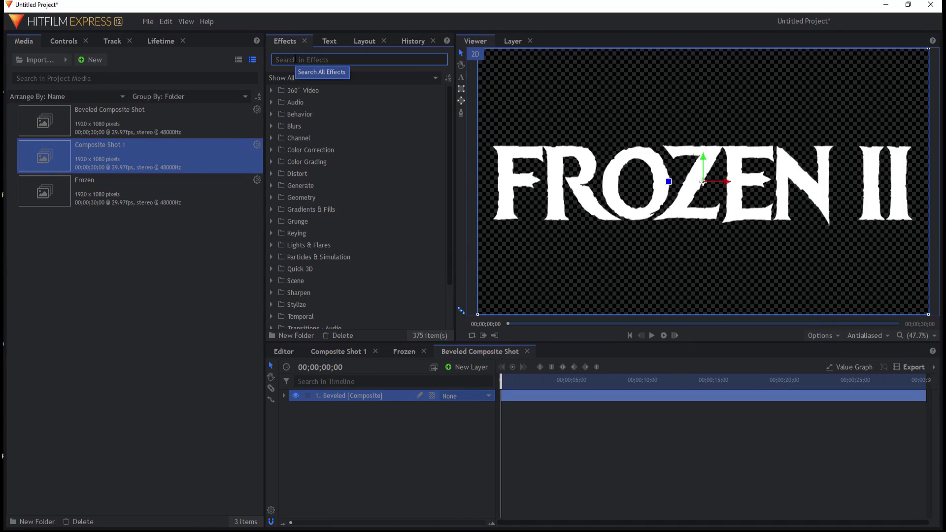
pyautogui.write('matte')
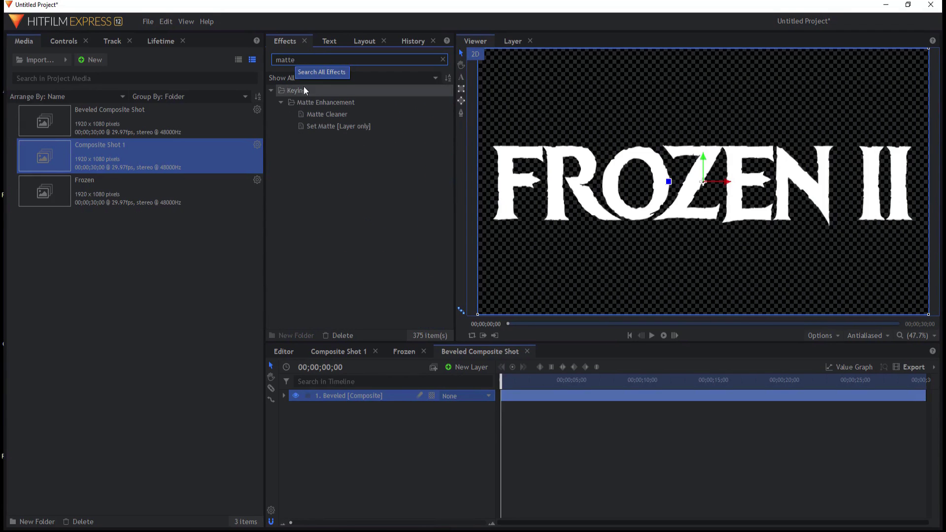
pyautogui.moveTo(324, 114); pyautogui.dragTo(335, 402)
# Set the Matte Cleaner Feather to 50 px and return to Composite Shot 1
pyautogui.click(304, 432)
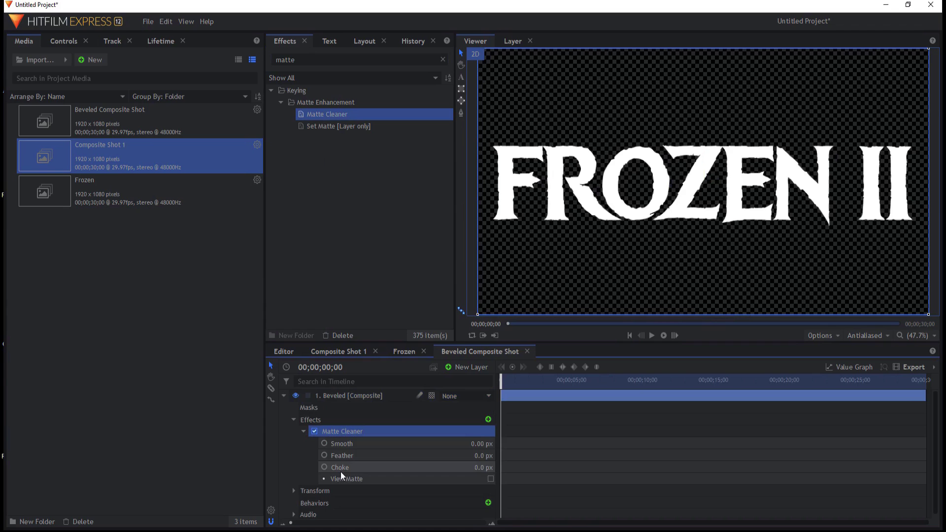
pyautogui.moveTo(481, 455); pyautogui.dragTo(486, 483)
pyautogui.click(482, 455)
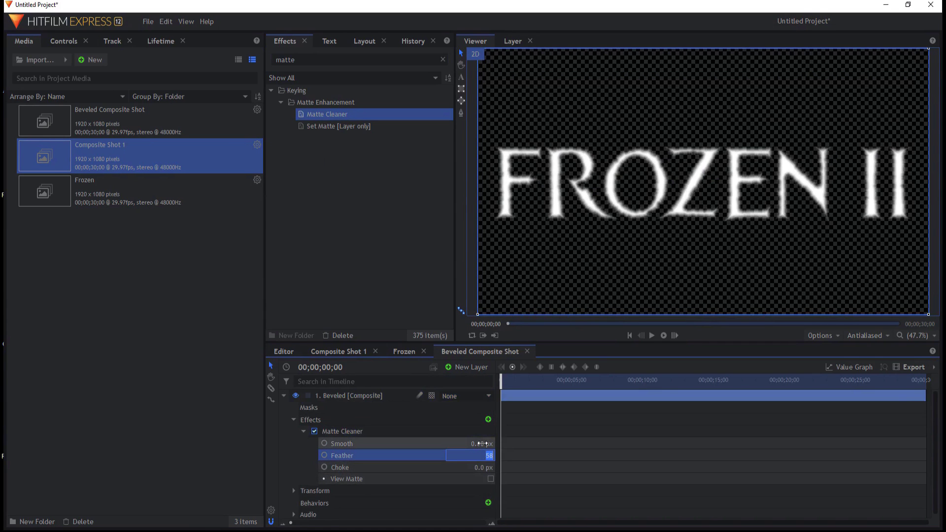
pyautogui.write('50')
pyautogui.press('Return')
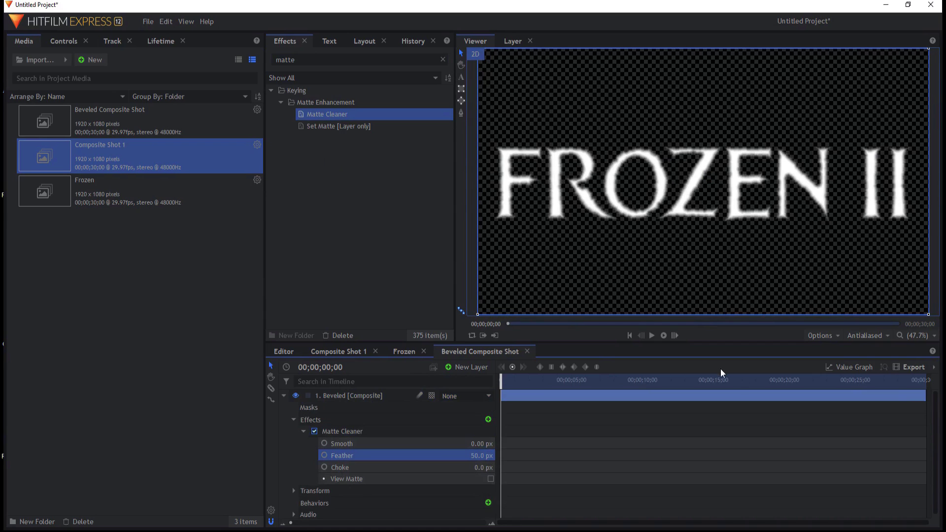
pyautogui.click(333, 348)
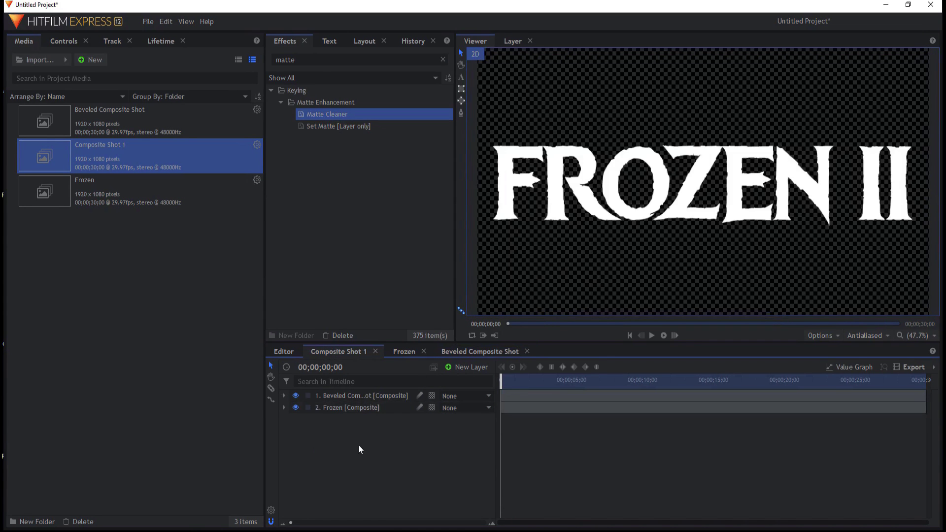
# Hide both existing layers and add a new plane layer with default settings
pyautogui.click(295, 397)
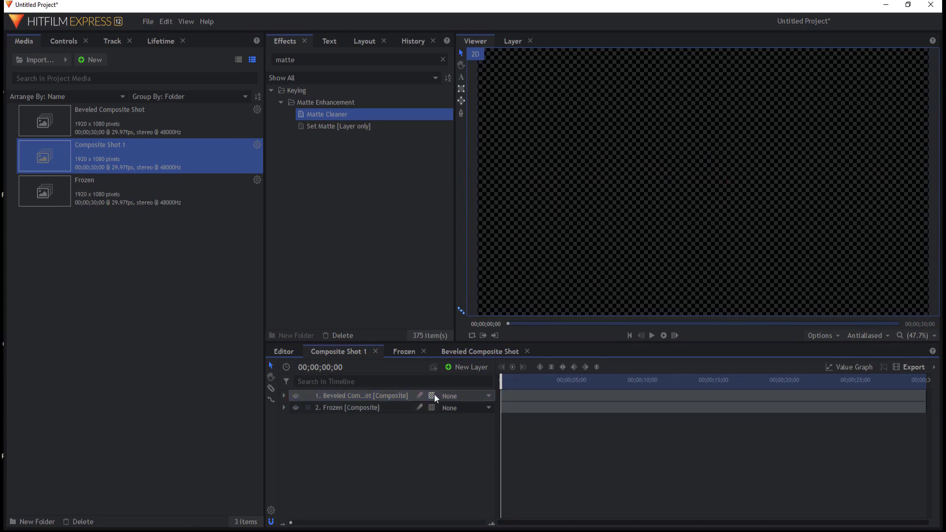
pyautogui.click(477, 368)
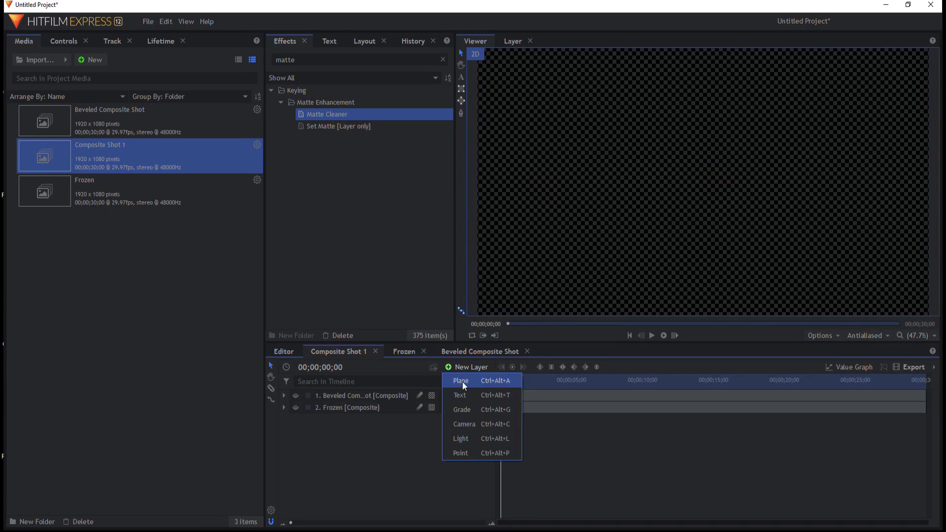
pyautogui.click(462, 381)
pyautogui.click(542, 321)
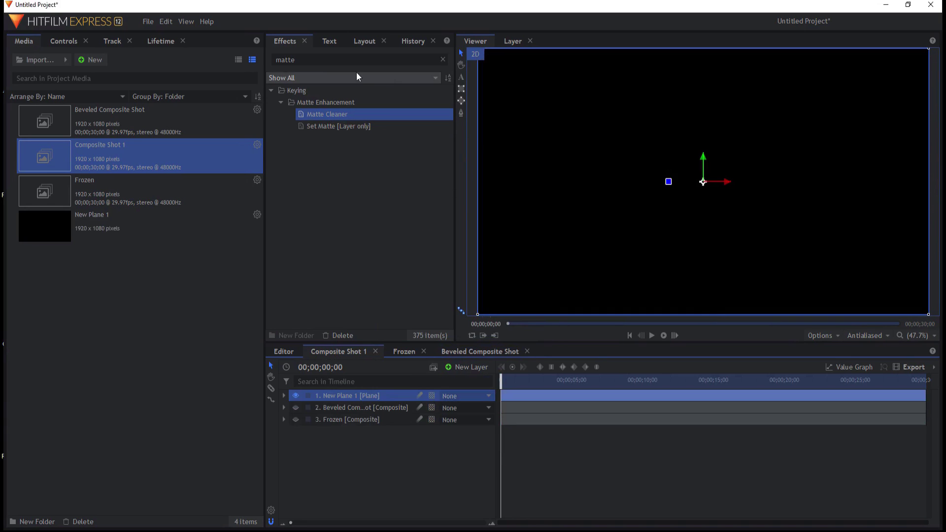
# Fill the plane with Fill Color at 100% blend, colour 48, 77, 140
pyautogui.click(344, 60)
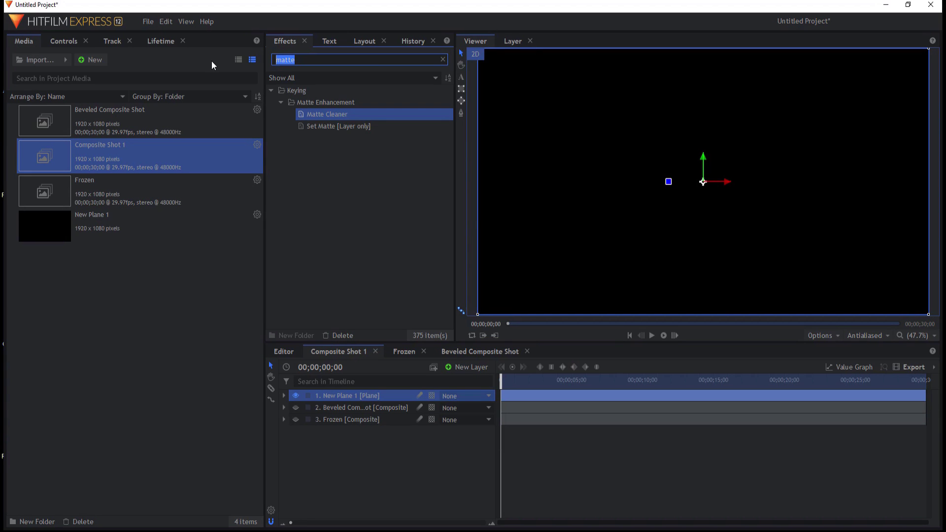
pyautogui.write('fill')
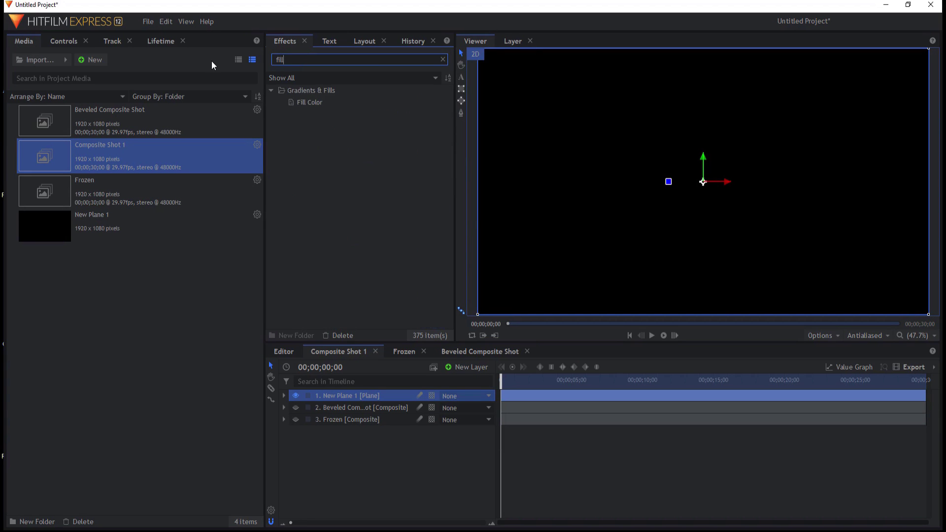
pyautogui.moveTo(321, 102); pyautogui.dragTo(354, 396)
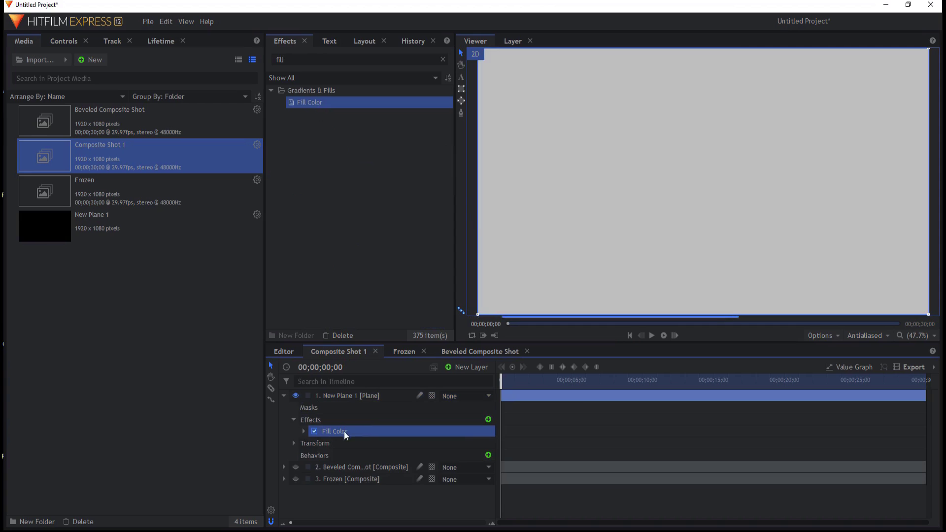
pyautogui.click(304, 431)
pyautogui.moveTo(474, 456); pyautogui.dragTo(486, 450)
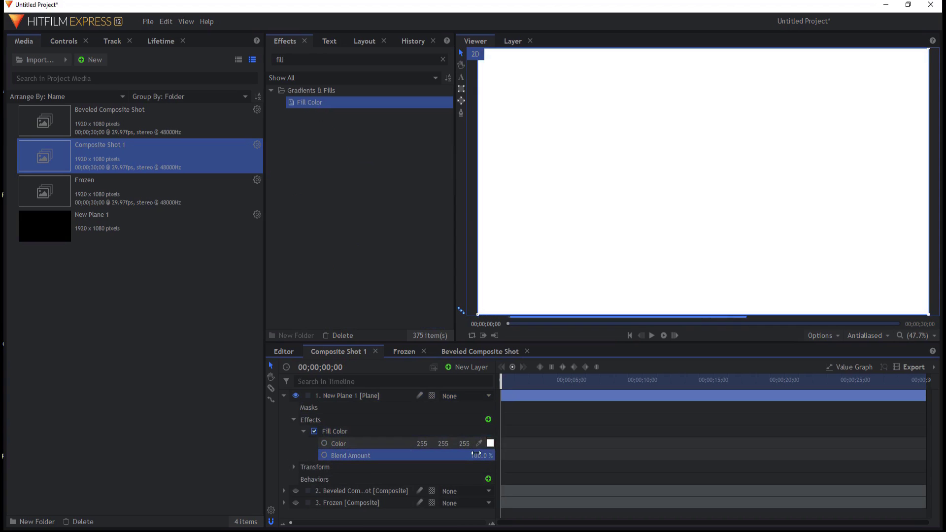
pyautogui.click(479, 443)
pyautogui.click(449, 449)
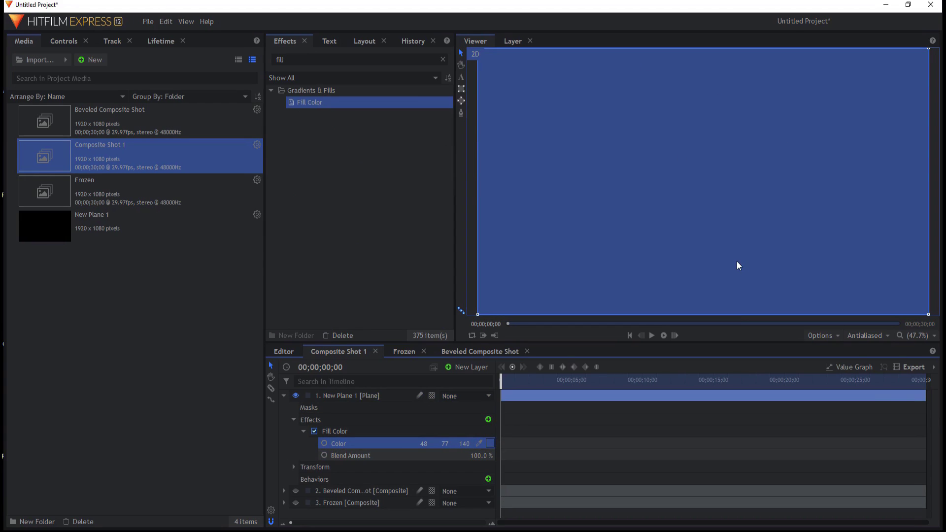
pyautogui.click(304, 431)
# Add Set Matte to the blue plane using the Frozen layer as matte source
pyautogui.doubleClick(279, 59)
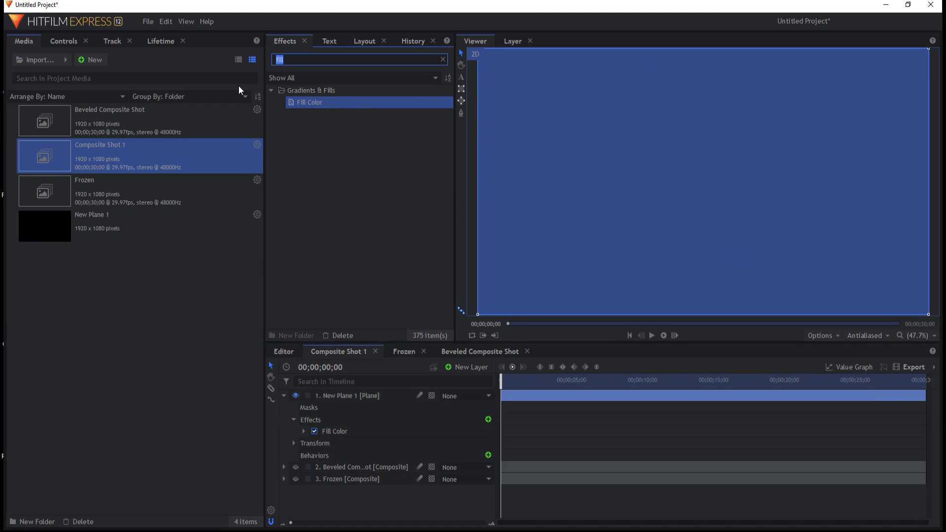
pyautogui.write('matt')
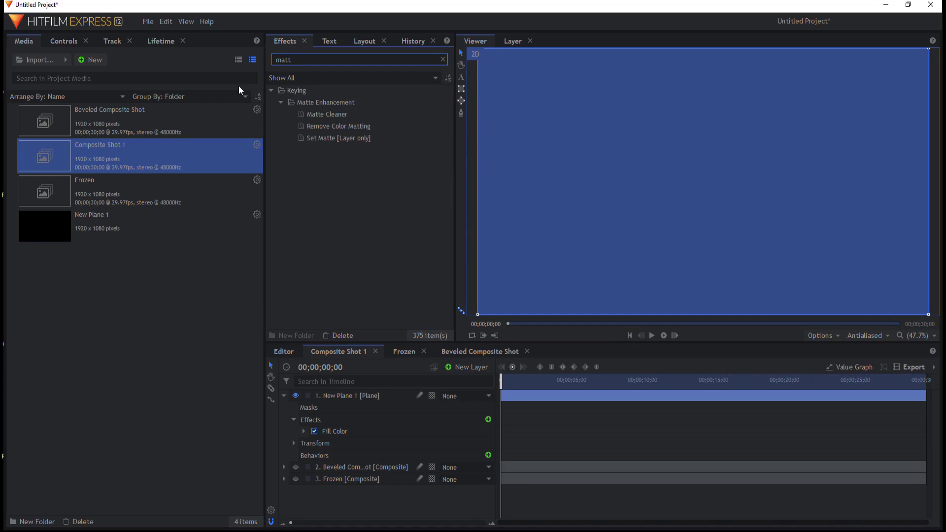
pyautogui.moveTo(332, 139); pyautogui.dragTo(318, 426)
pyautogui.click(304, 443)
pyautogui.click(413, 457)
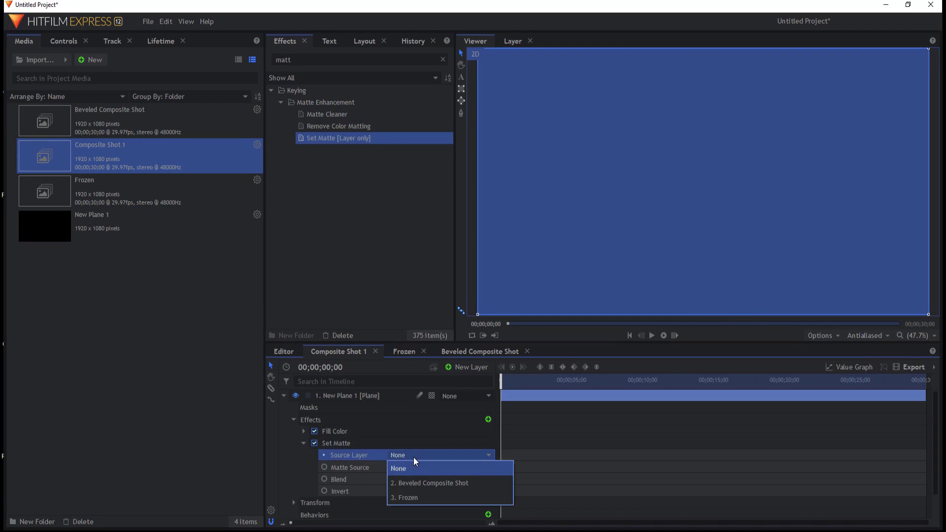
pyautogui.click(418, 497)
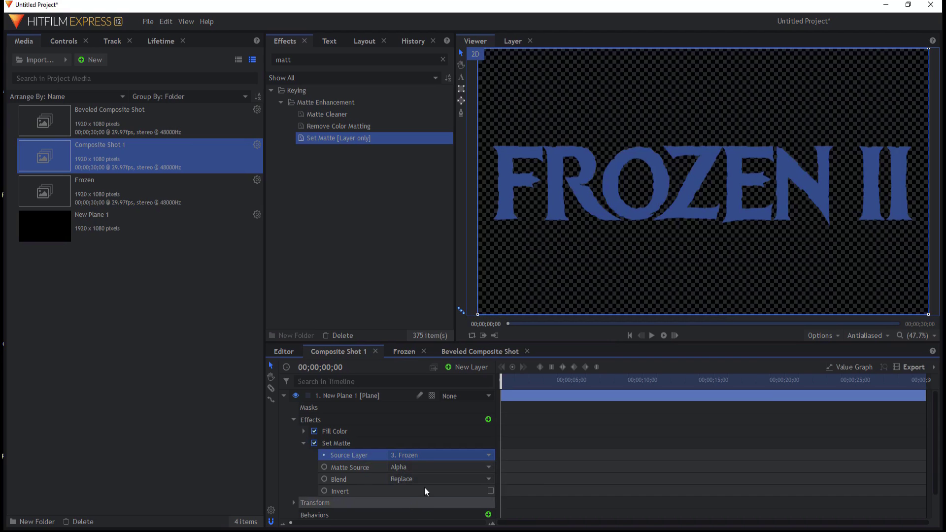
pyautogui.click(304, 443)
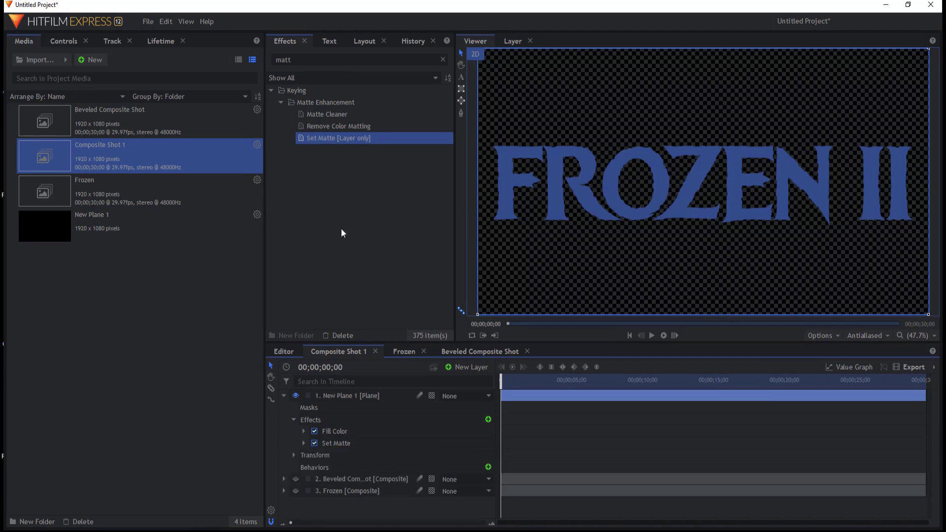
# Add Parallax with Beveled Composite Shot as an inverted height map
pyautogui.click(327, 60)
pyautogui.press('BackSpace')
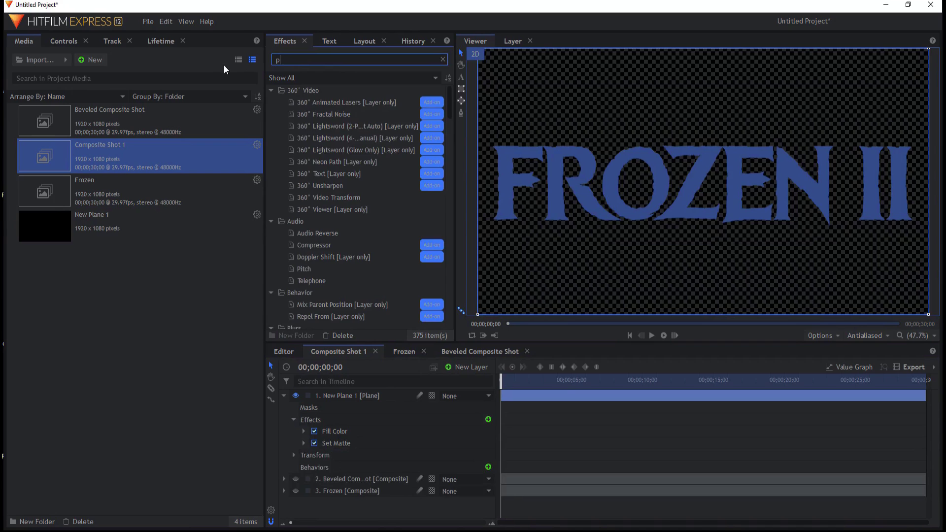
pyautogui.write('para')
pyautogui.moveTo(310, 102); pyautogui.dragTo(311, 458)
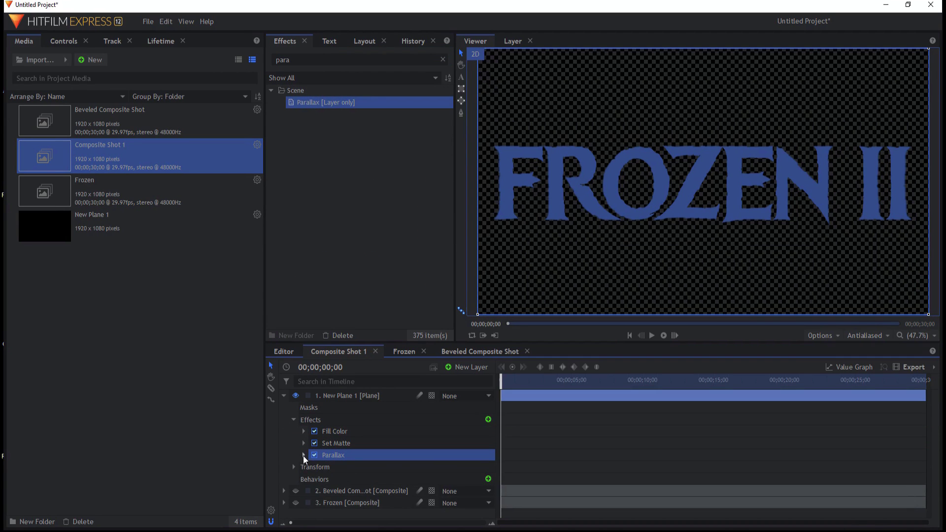
pyautogui.click(303, 455)
pyautogui.click(404, 467)
pyautogui.click(415, 494)
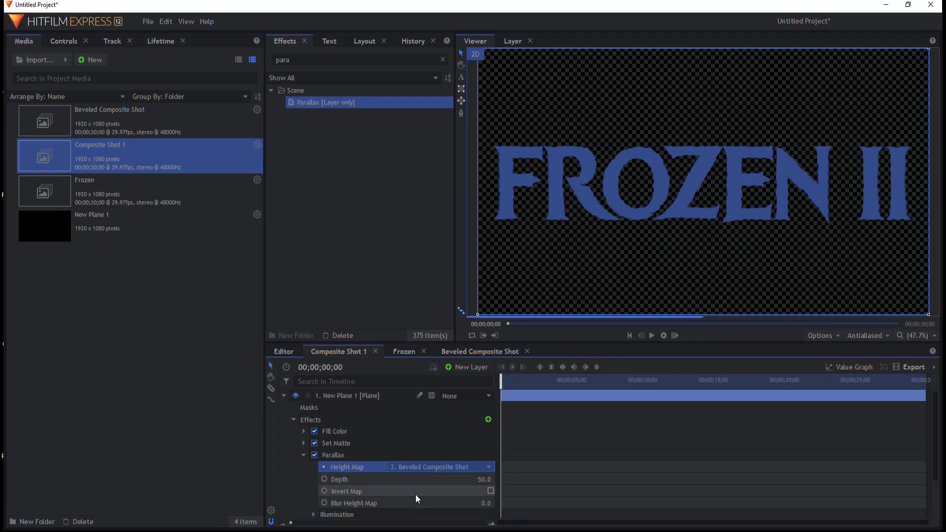
pyautogui.click(490, 491)
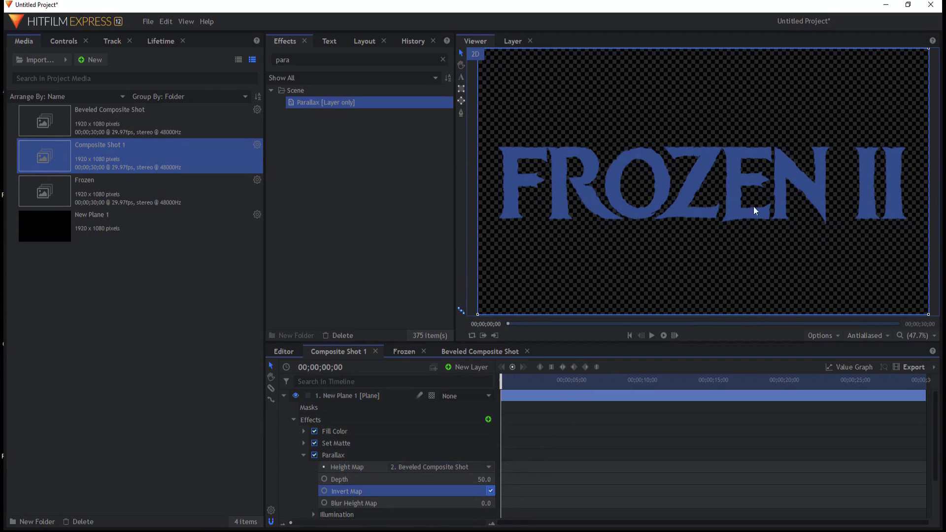
pyautogui.click(284, 396)
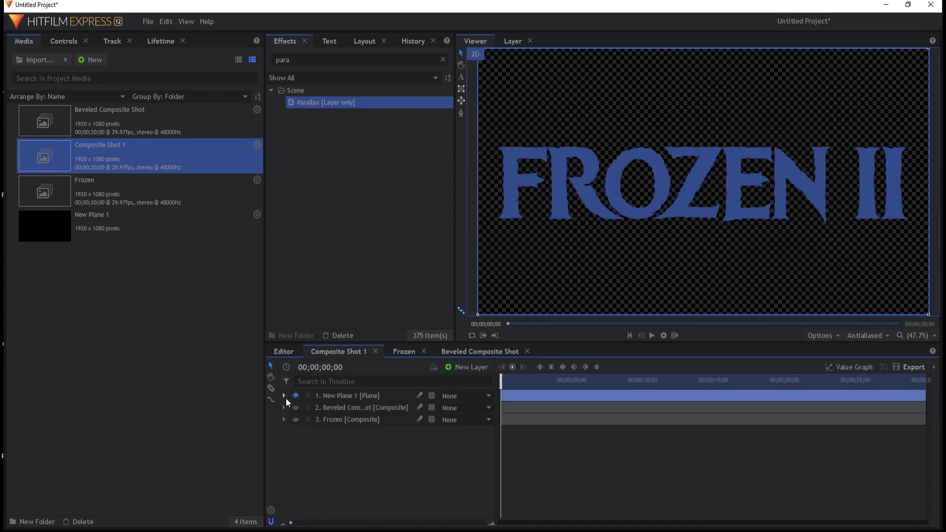
pyautogui.click(471, 368)
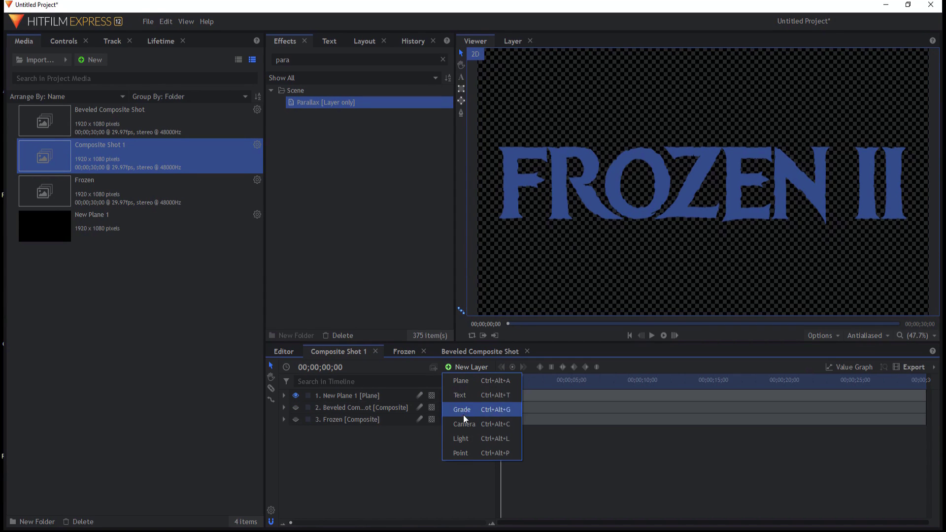
# Add a camera and light, placing the light at position 0, 400, 400
pyautogui.click(462, 438)
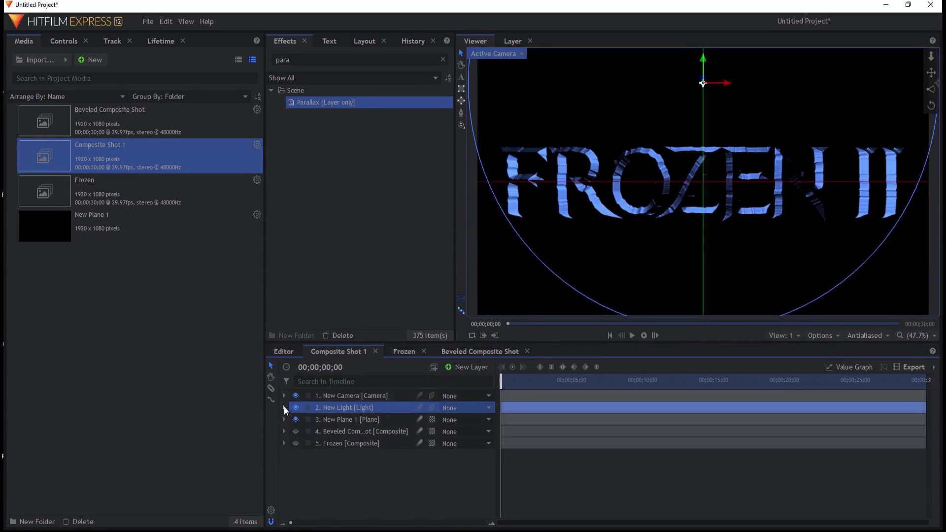
pyautogui.click(283, 407)
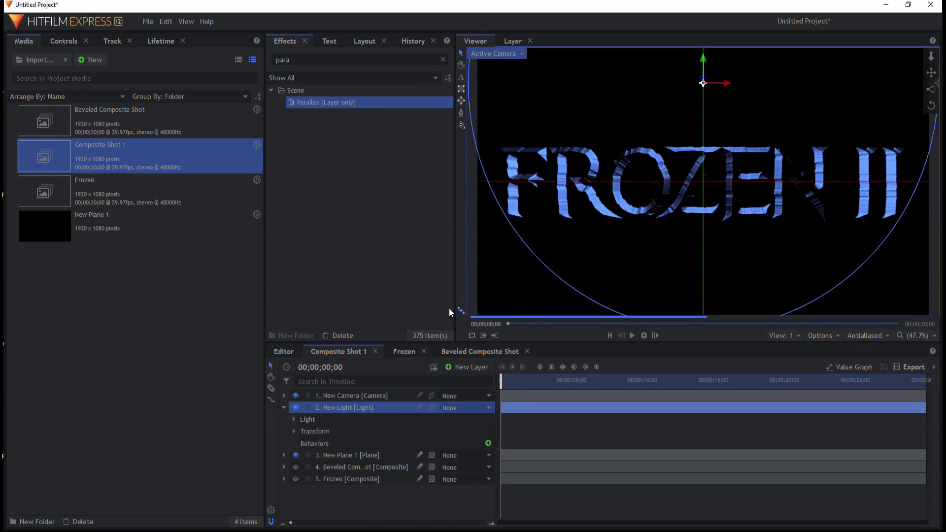
pyautogui.click(293, 432)
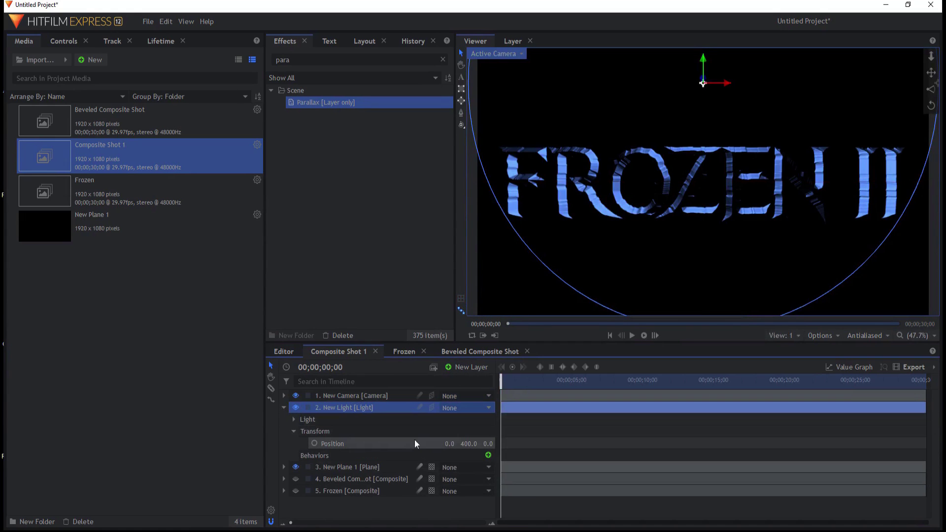
pyautogui.moveTo(487, 444); pyautogui.dragTo(687, 444)
pyautogui.click(487, 444)
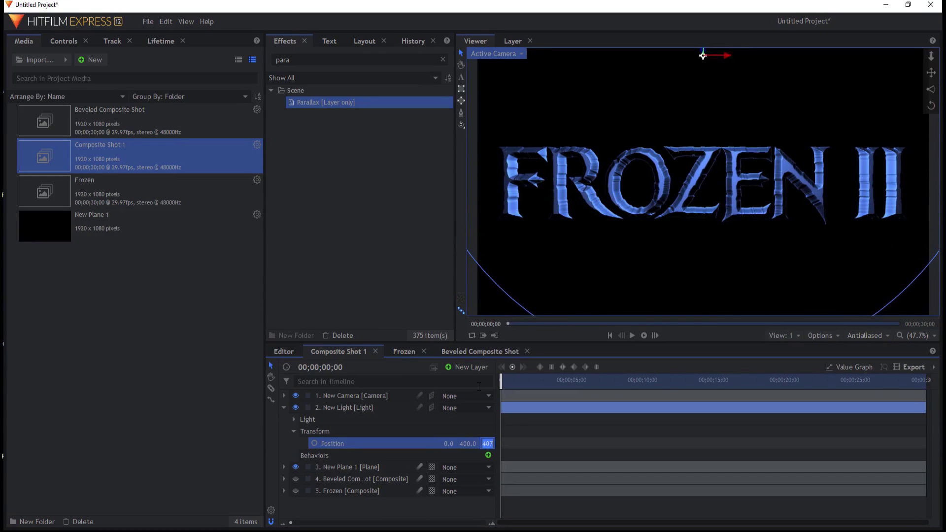
pyautogui.write('400')
pyautogui.press('Return')
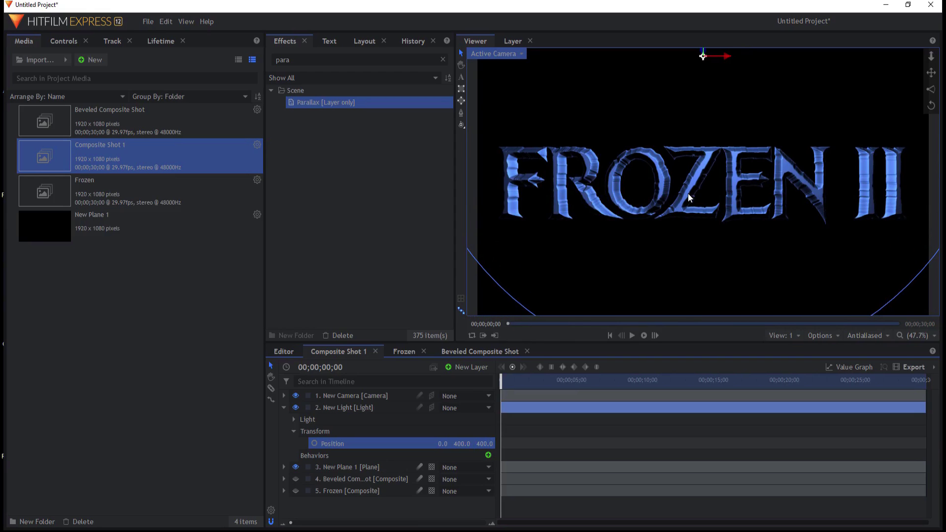
pyautogui.click(459, 351)
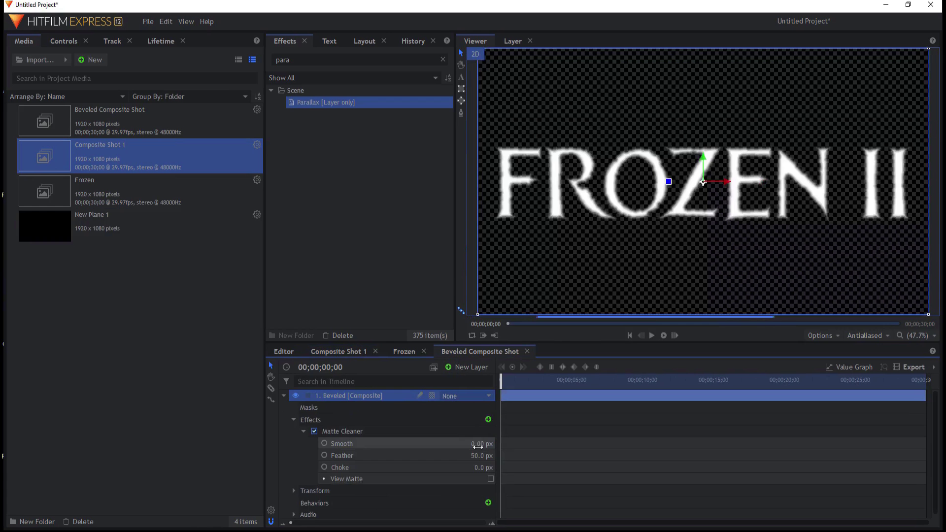
# Set the Beveled composite's Matte Cleaner Feather to 60 px and return to Composite Shot 1
pyautogui.click(475, 456)
pyautogui.write('60')
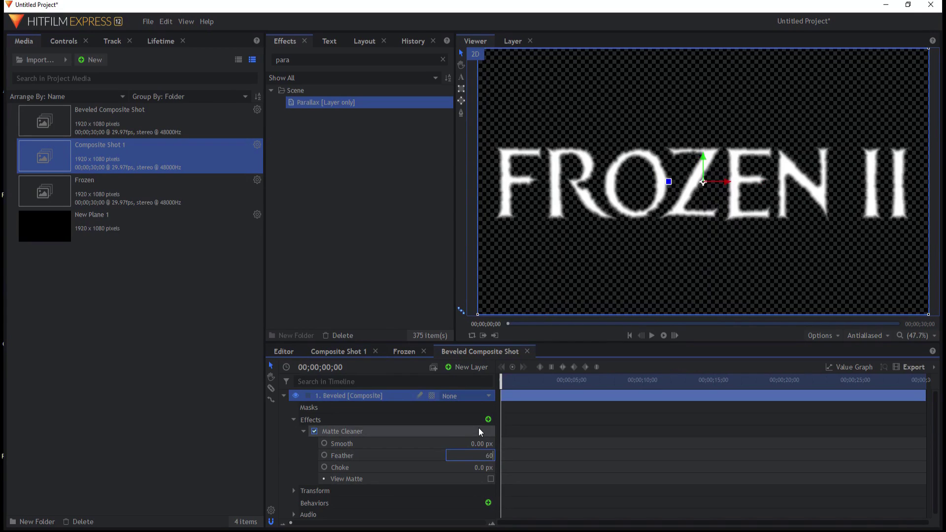
pyautogui.press('Return')
pyautogui.click(340, 358)
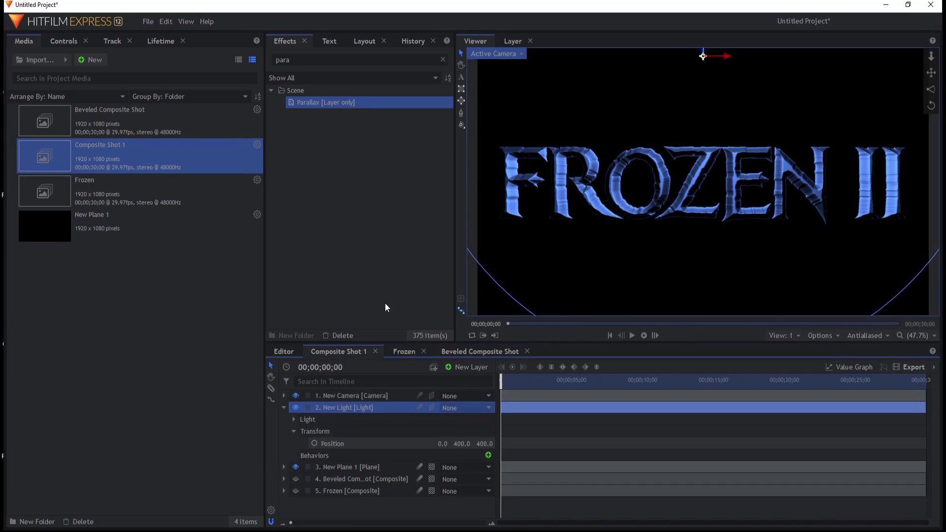
pyautogui.click(283, 408)
pyautogui.click(353, 481)
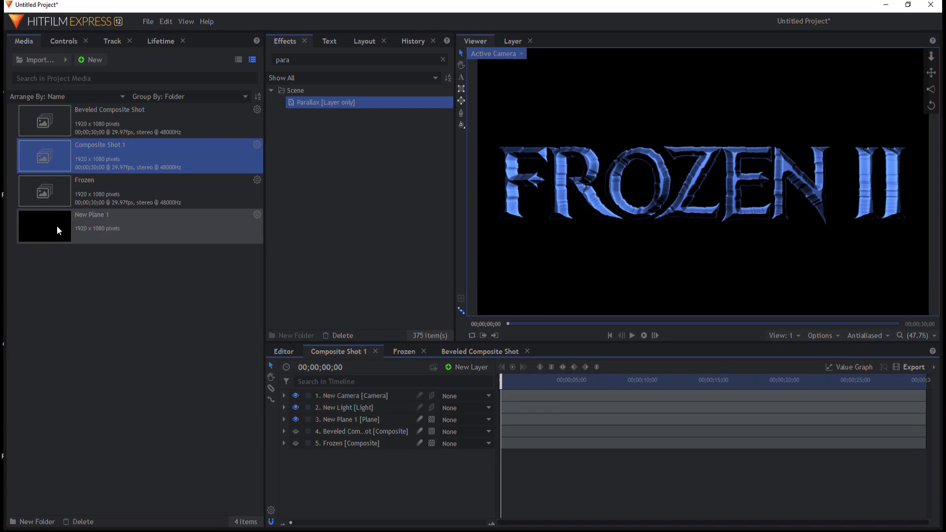
pyautogui.click(58, 228)
# Add another New Plane 1 at the bottom of the stack with Fractal Noise applied
pyautogui.moveTo(75, 225); pyautogui.dragTo(310, 453)
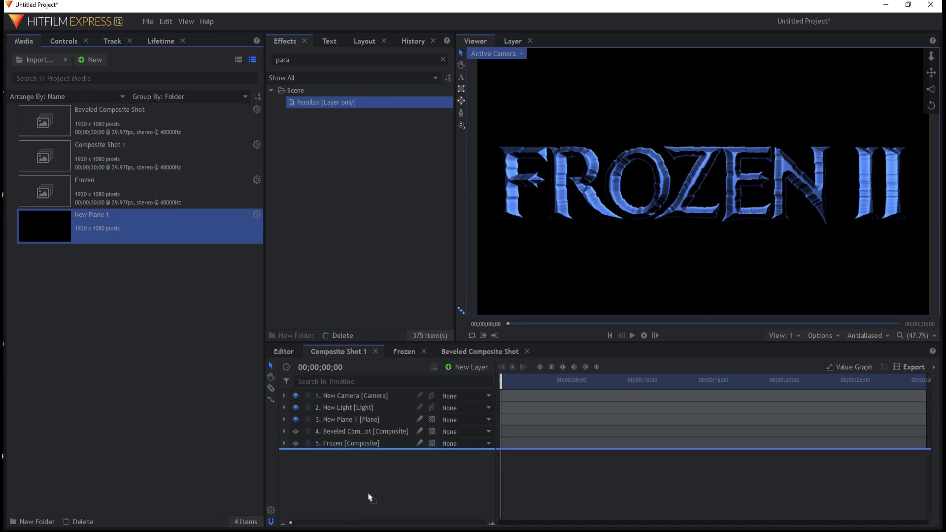
pyautogui.click(302, 61)
pyautogui.write('fract')
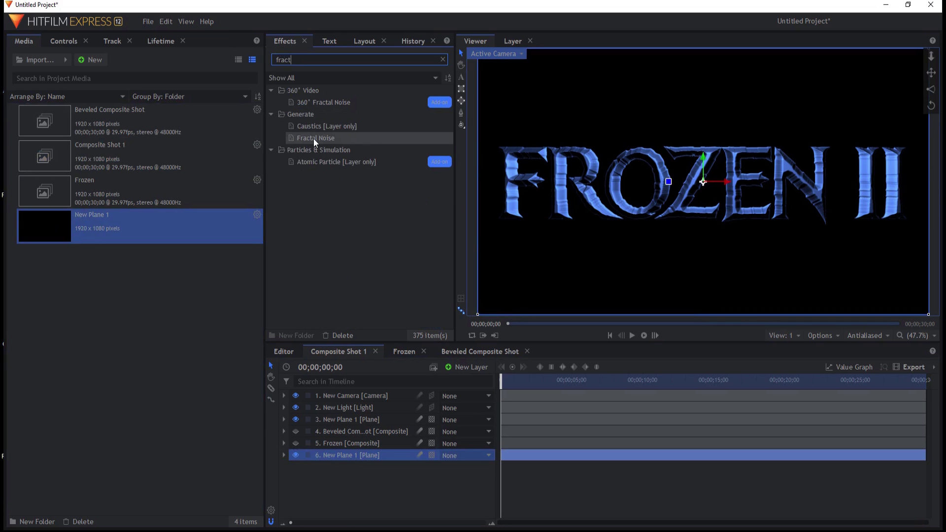
pyautogui.moveTo(313, 138); pyautogui.dragTo(328, 456)
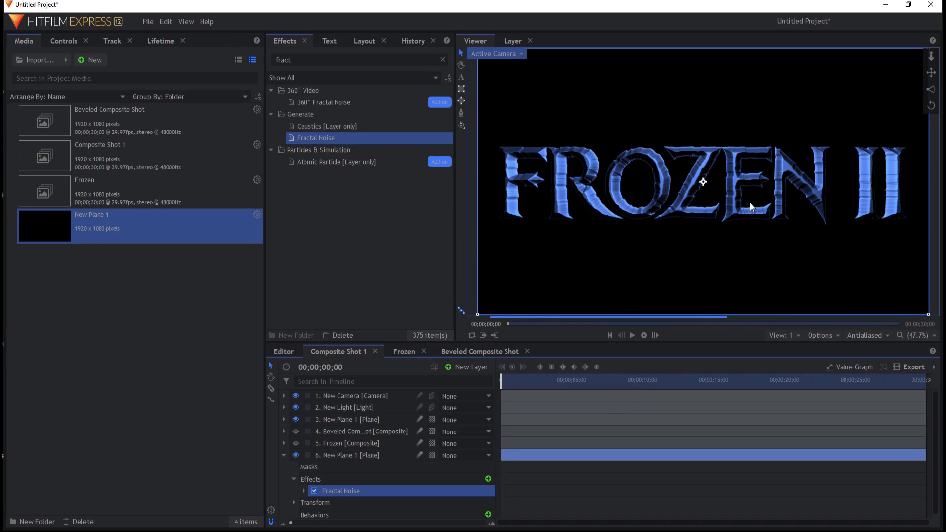
pyautogui.scroll(-1, 738, 212)
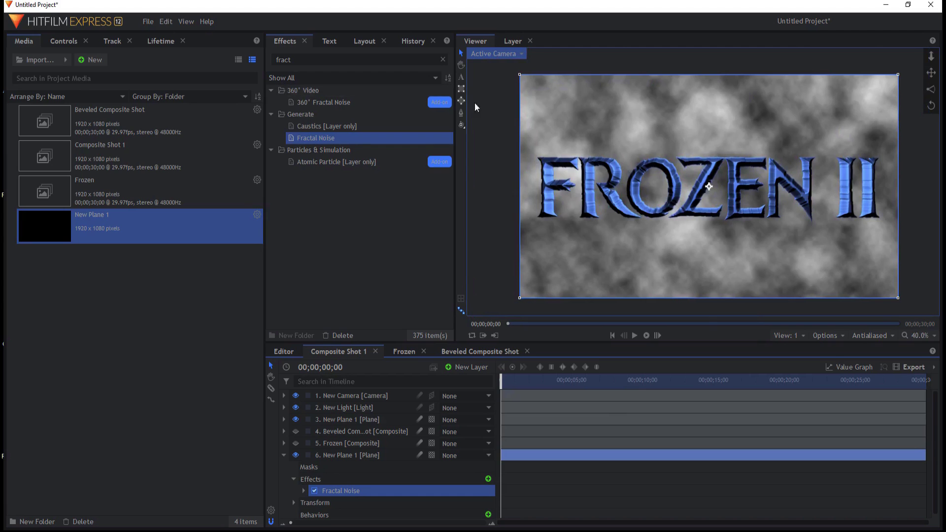
pyautogui.click(461, 89)
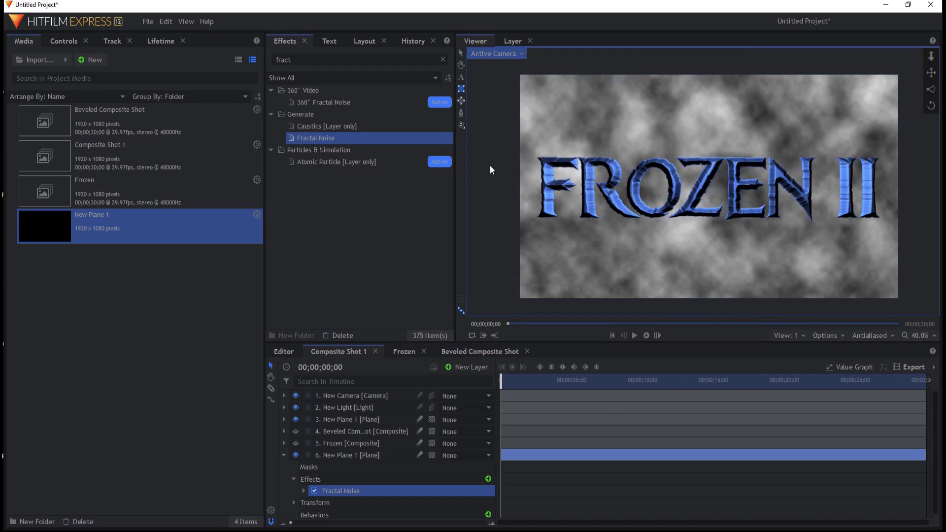
# Draw a rectangle mask over the cloud plane's lower part, feather it to 127 px, and nudge it down
pyautogui.moveTo(503, 194); pyautogui.dragTo(923, 318)
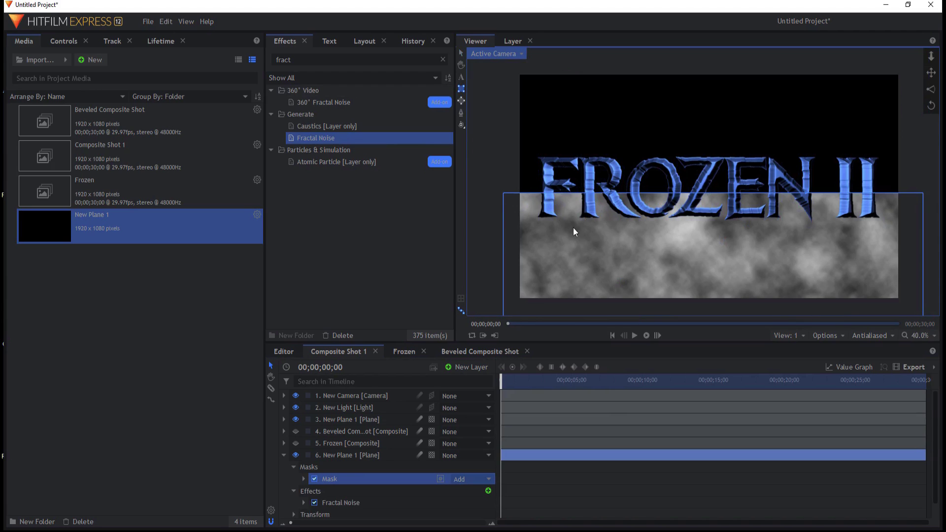
pyautogui.click(304, 478)
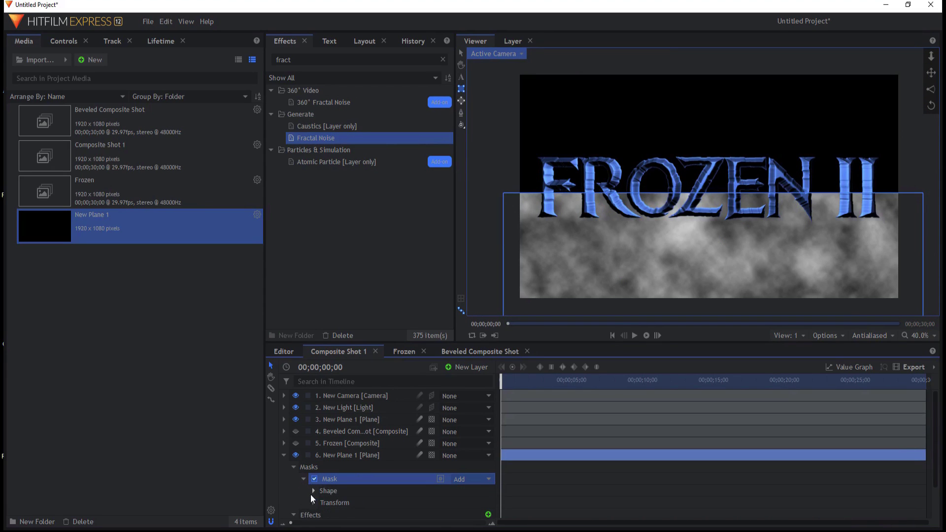
pyautogui.click(314, 491)
pyautogui.scroll(-1, 357, 508)
pyautogui.moveTo(481, 492); pyautogui.dragTo(510, 493)
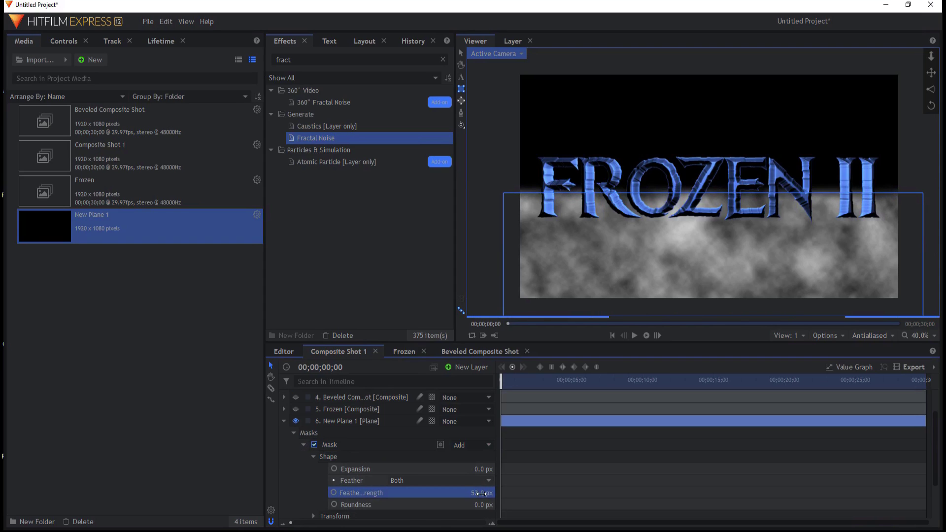
pyautogui.moveTo(477, 493)
pyautogui.mouseDown()
pyautogui.moveTo(518, 493)
pyautogui.moveTo(467, 496)
pyautogui.mouseUp()
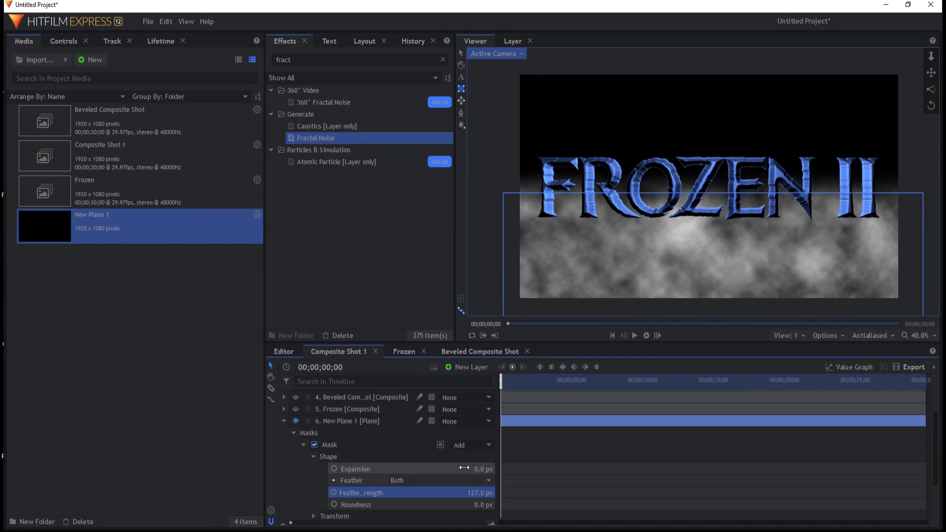
pyautogui.click(357, 446)
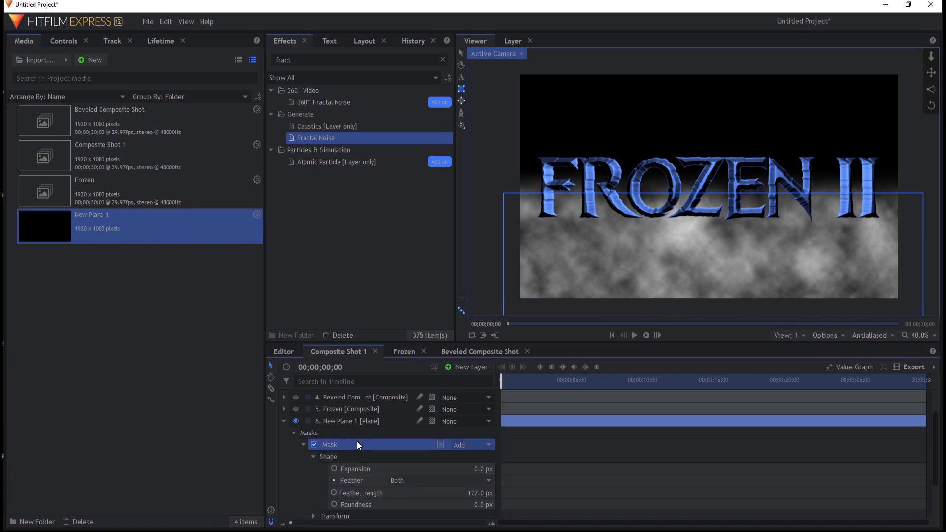
pyautogui.click(461, 53)
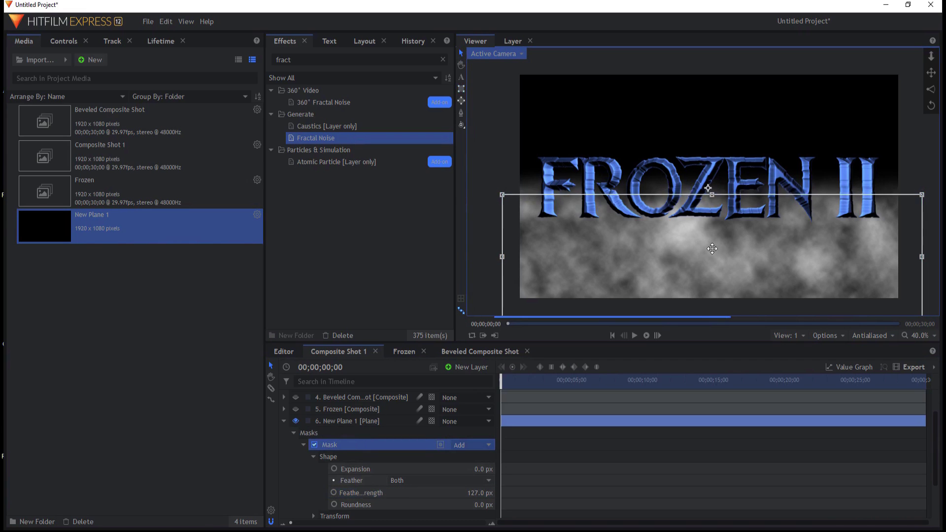
pyautogui.moveTo(713, 249); pyautogui.dragTo(713, 249)
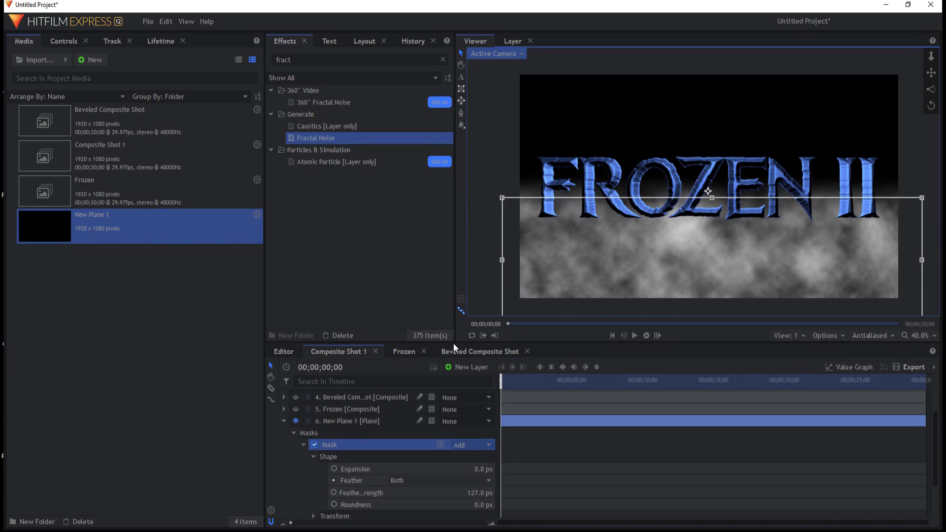
pyautogui.click(283, 420)
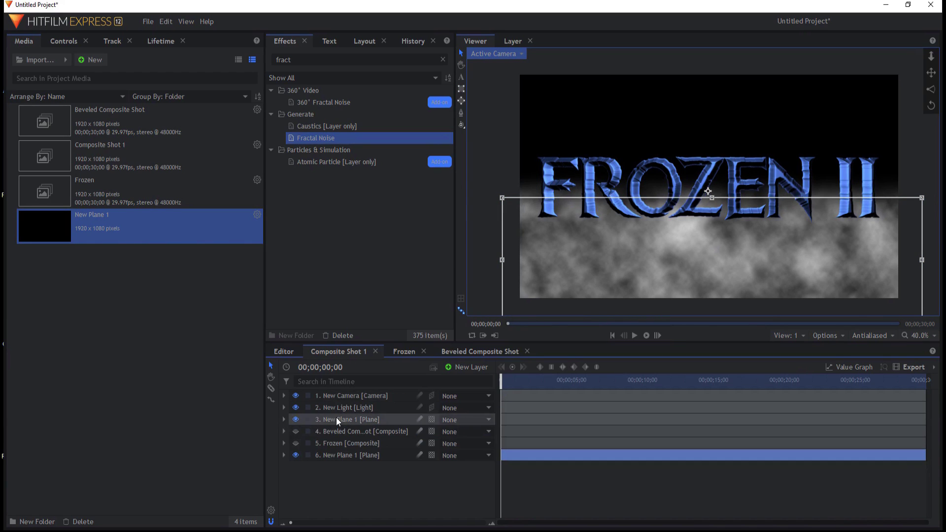
# Nest the masked fractal plane into a 'Fractal' composite shot using Current Timeline and Move with Layer
pyautogui.moveTo(336, 418); pyautogui.dragTo(330, 454)
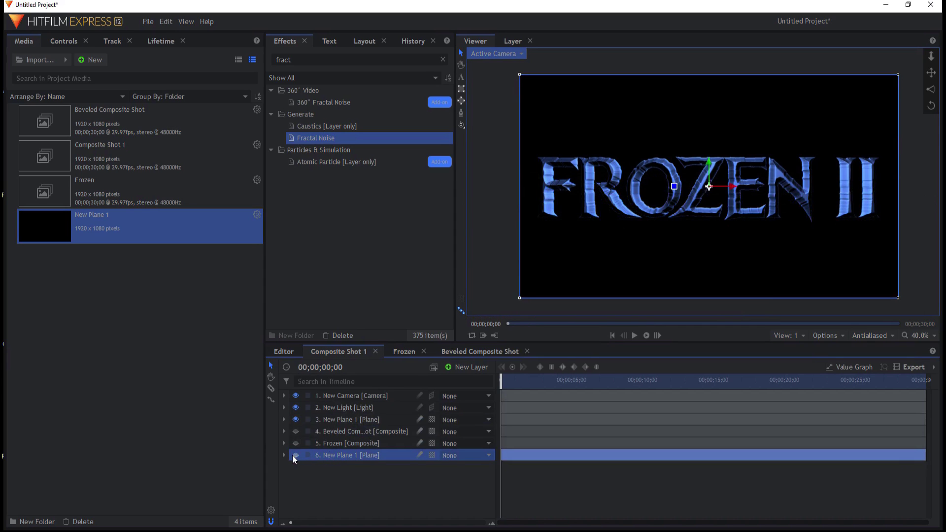
pyautogui.rightClick(347, 457)
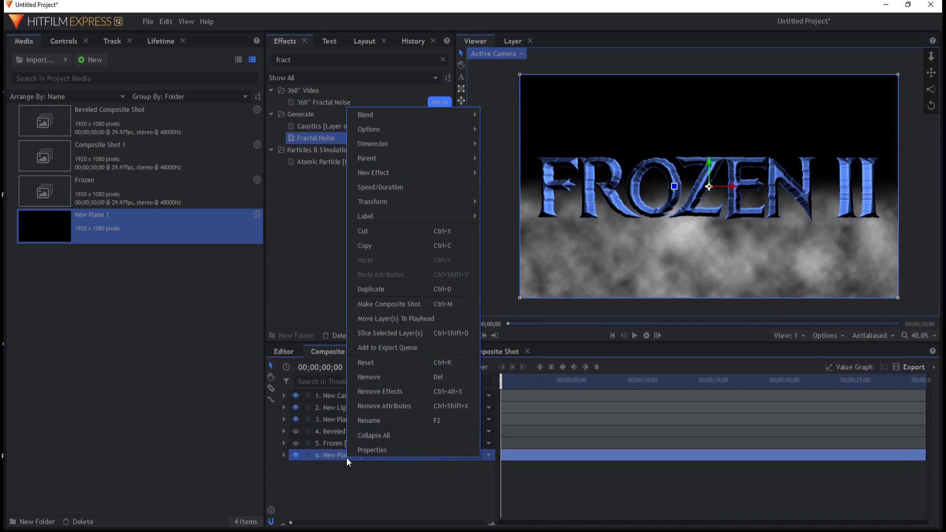
pyautogui.click(376, 303)
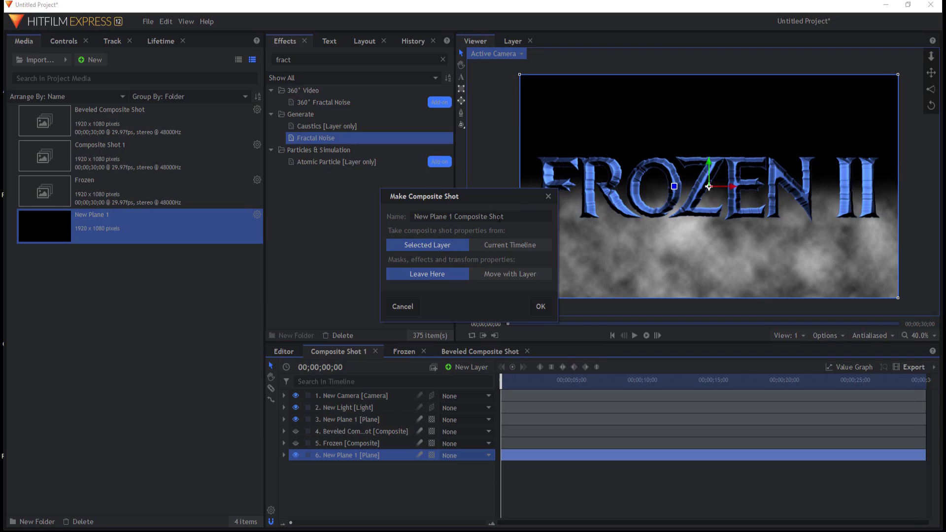
pyautogui.hotkey('ctrl', 'a')
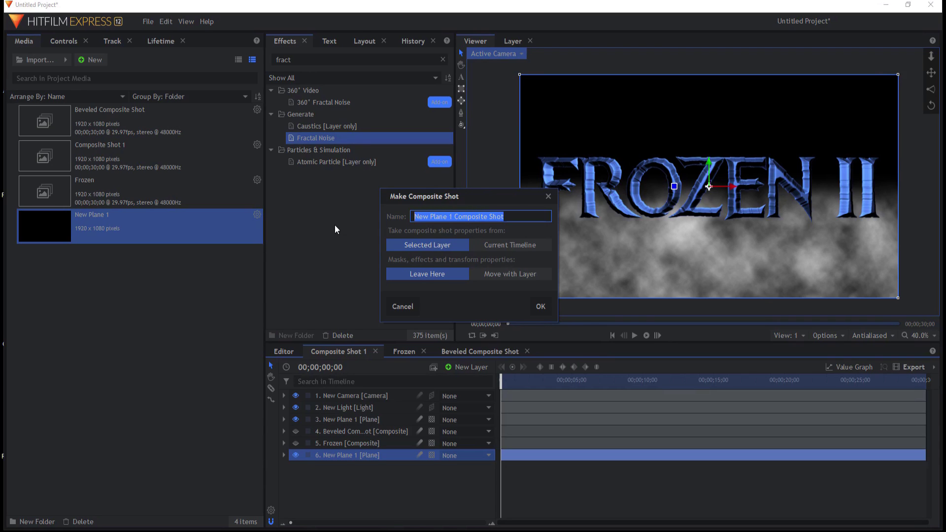
pyautogui.write('F')
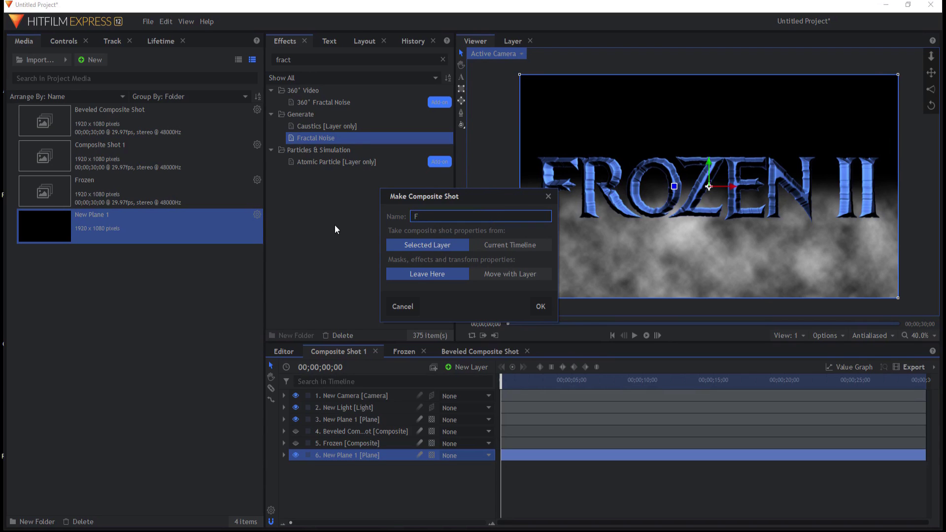
pyautogui.write('ractal')
pyautogui.click(522, 245)
pyautogui.click(522, 274)
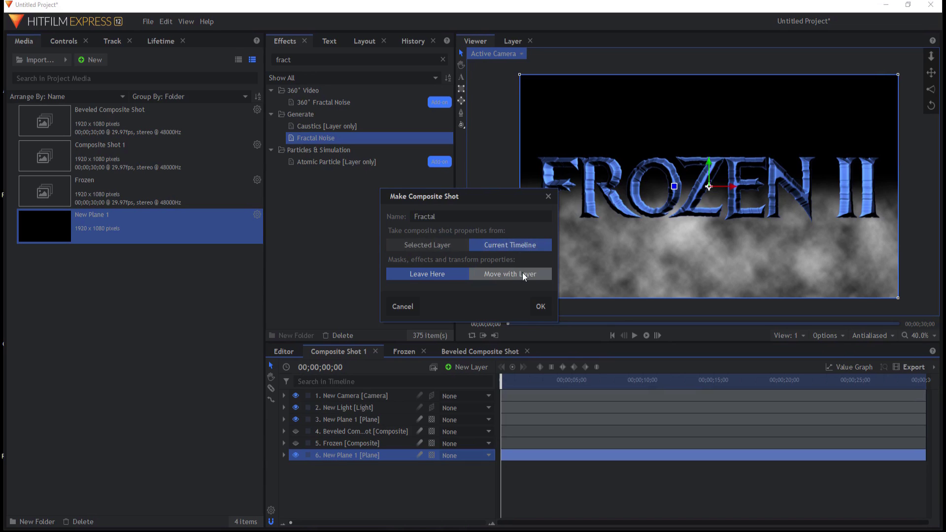
pyautogui.click(539, 311)
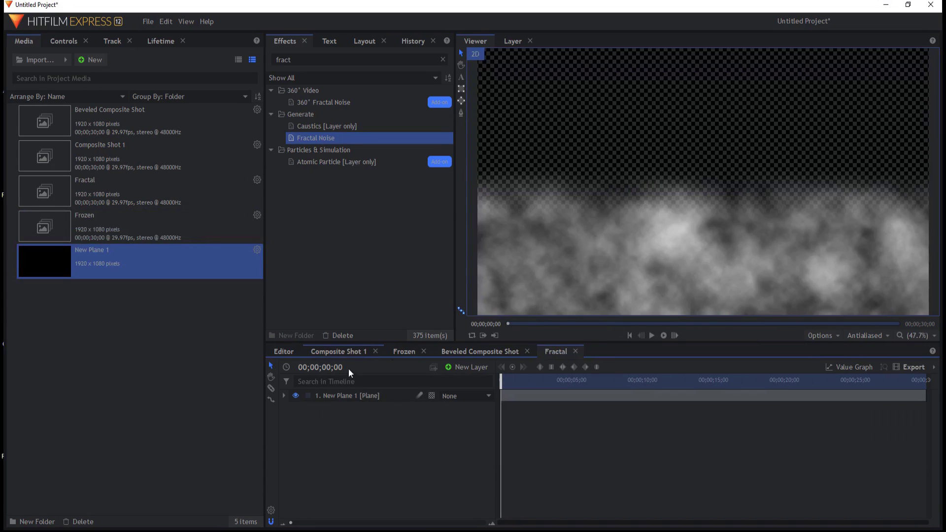
pyautogui.click(332, 352)
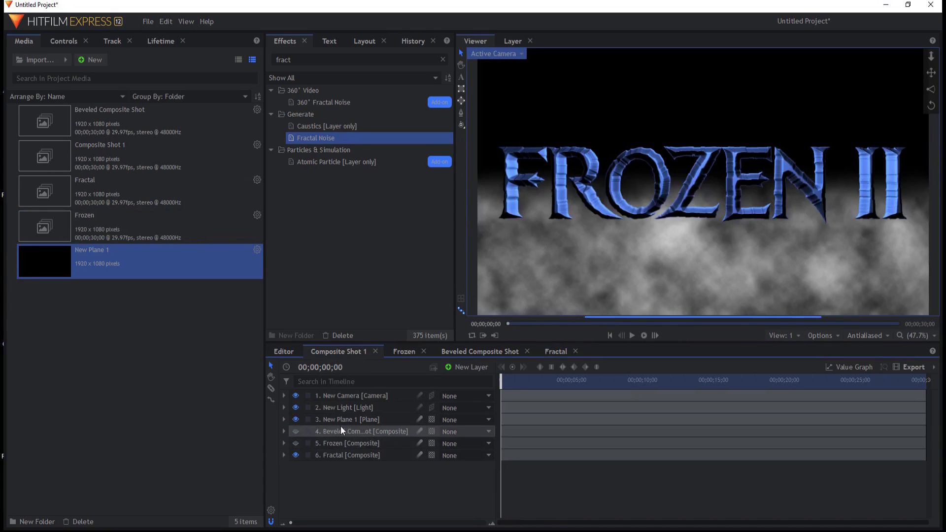
# Hide the Fractal fog layer and apply a second Parallax effect to New Plane 1
pyautogui.click(295, 454)
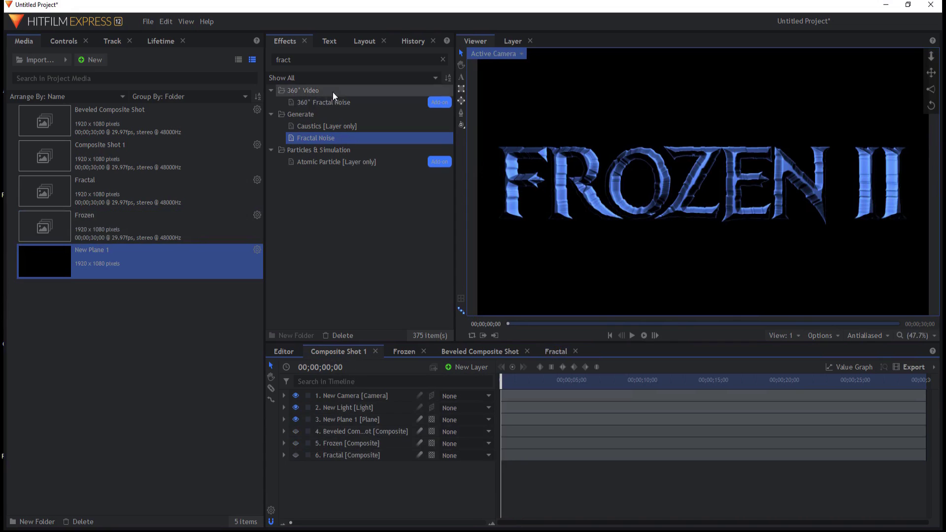
pyautogui.doubleClick(314, 62)
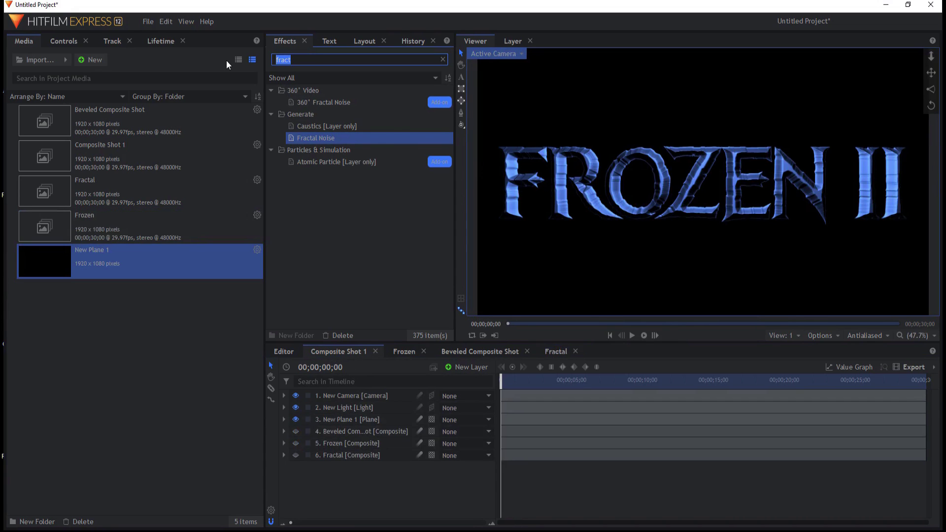
pyautogui.write('para')
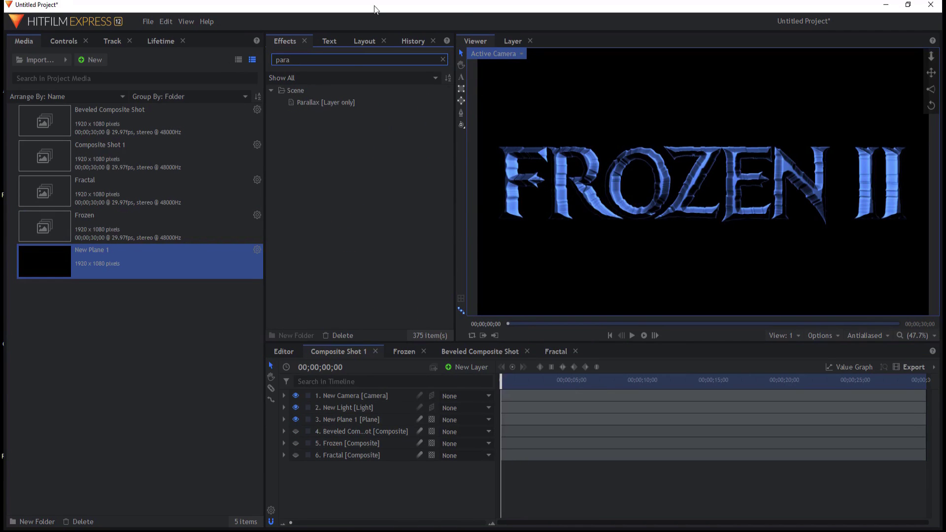
pyautogui.moveTo(309, 102); pyautogui.dragTo(332, 421)
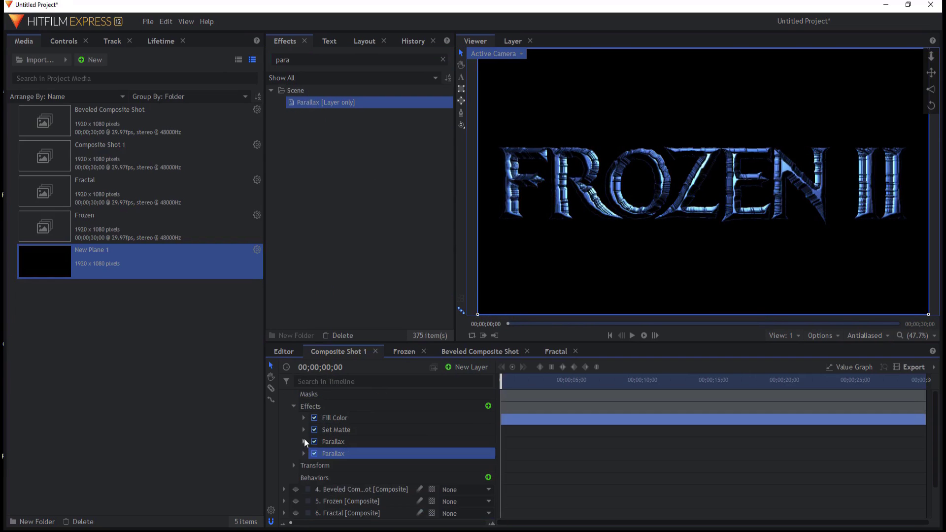
# Set the new Parallax effect's Height Map to layer 6. Fractal
pyautogui.click(303, 453)
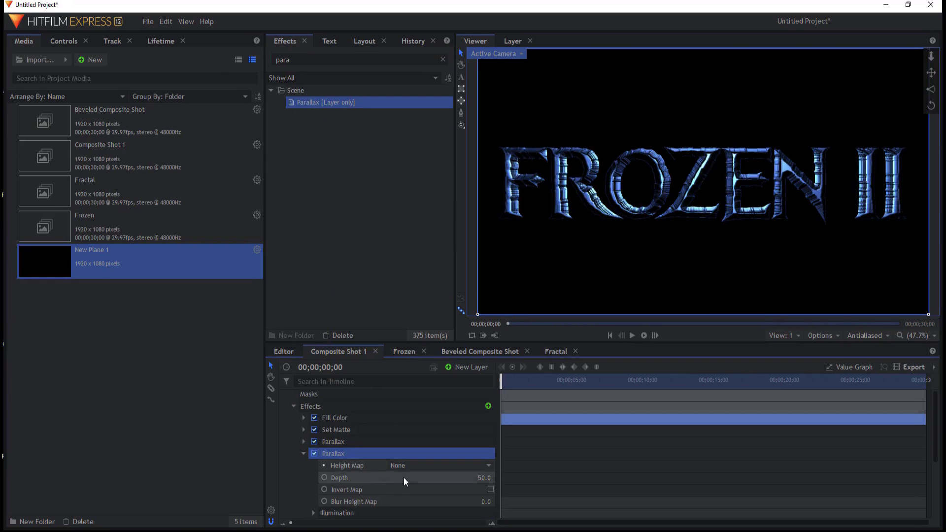
pyautogui.scroll(-1, 404, 477)
pyautogui.click(421, 431)
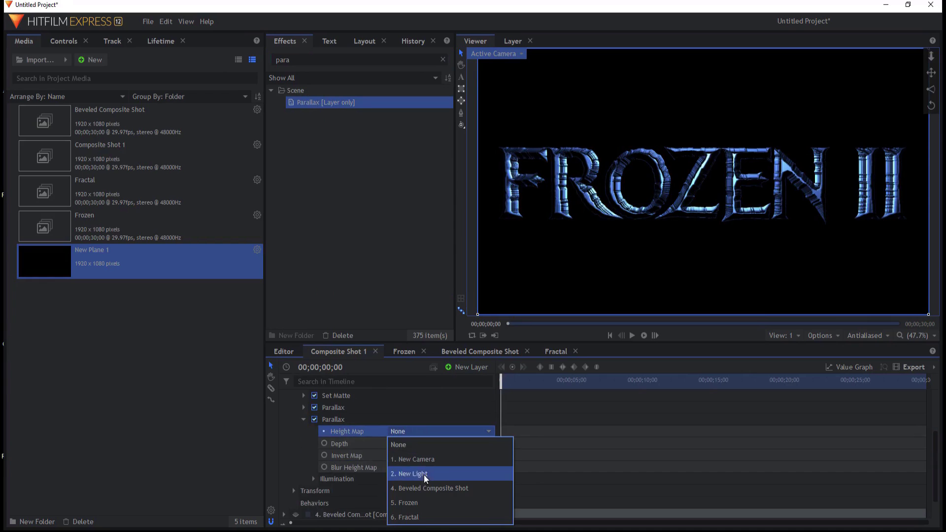
pyautogui.click(425, 518)
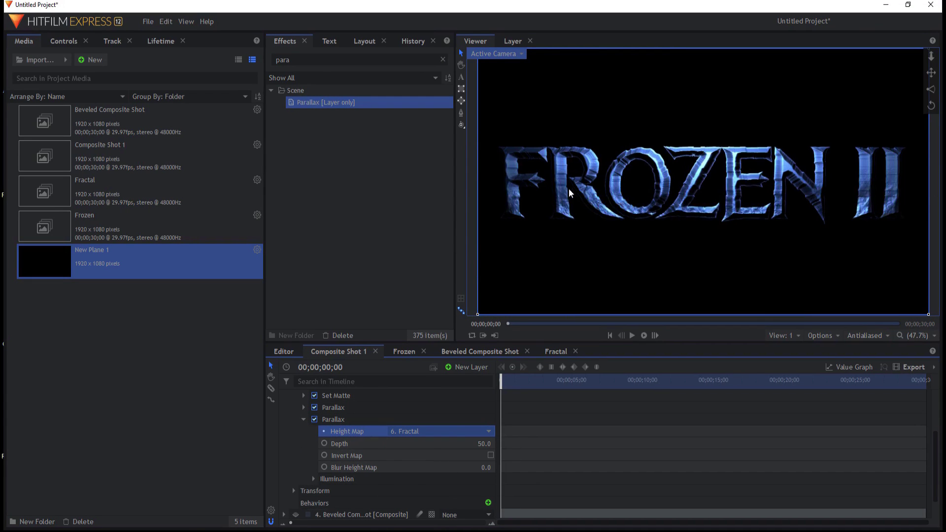
pyautogui.scroll(2, 644, 202)
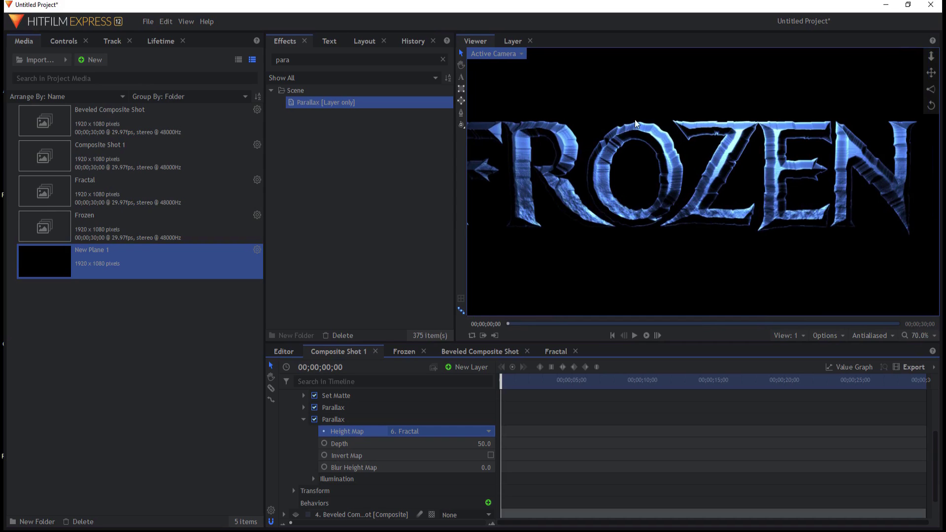
pyautogui.scroll(-1, 690, 217)
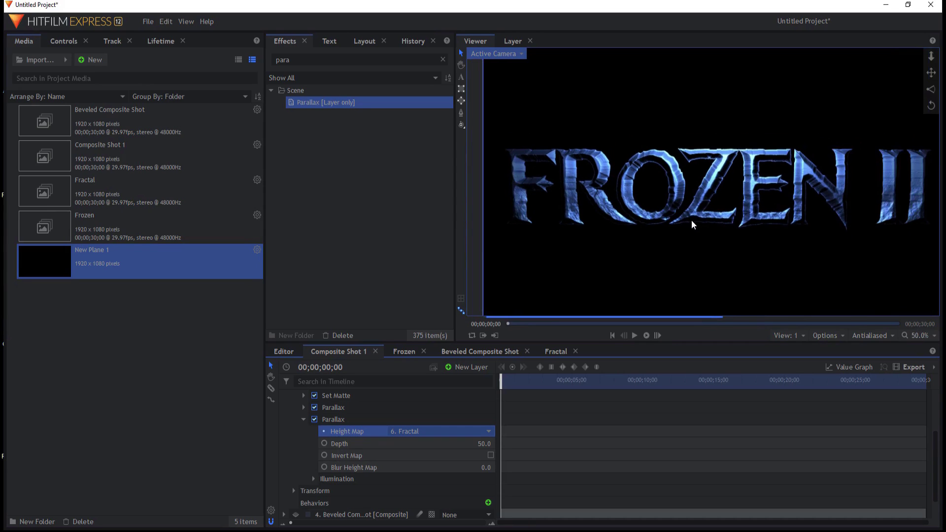
pyautogui.scroll(5, 290, 434)
pyautogui.click(285, 429)
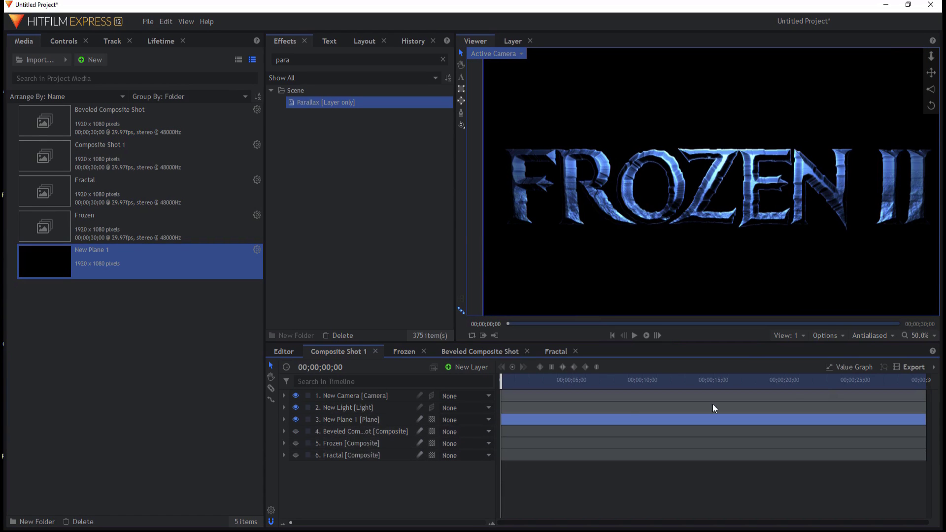
pyautogui.click(920, 335)
pyautogui.click(905, 468)
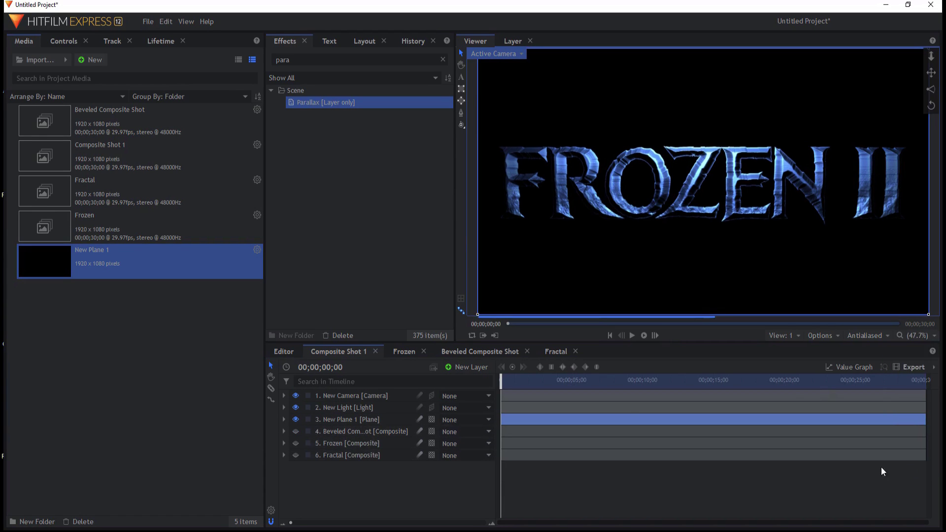
pyautogui.click(358, 503)
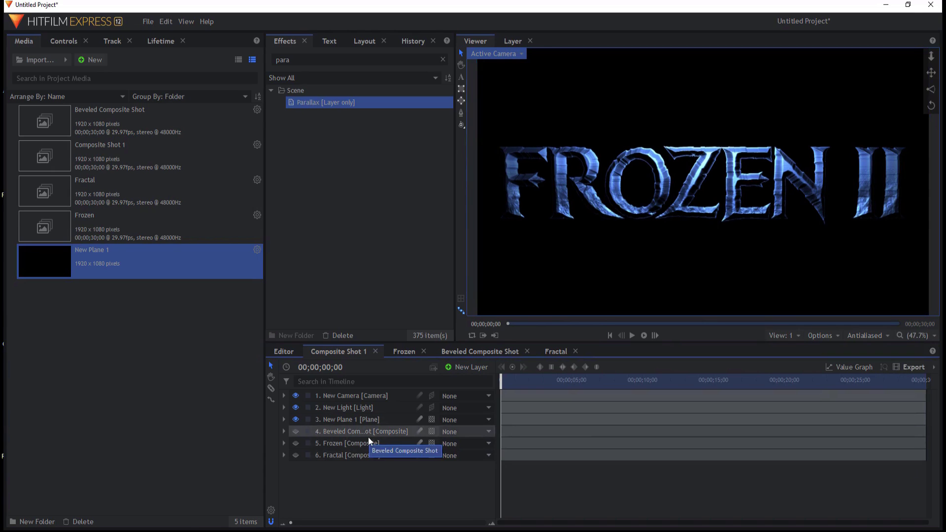